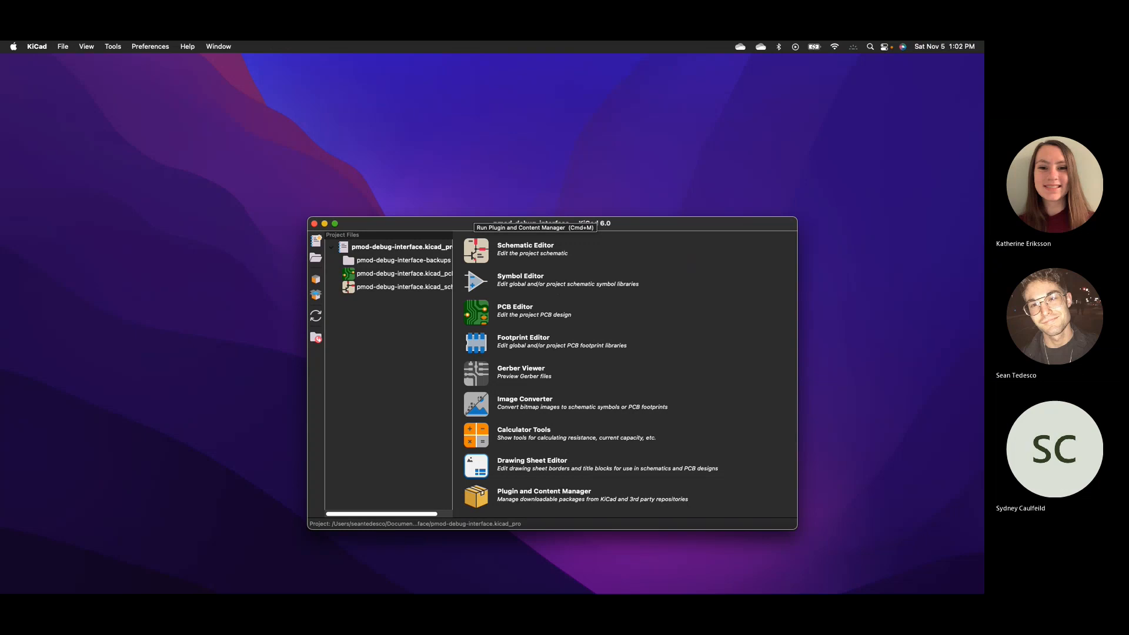
- Switch to the traffic-light-v2 Schematic Editor and enlarge its window to fill the desktop
key("super+Tab")
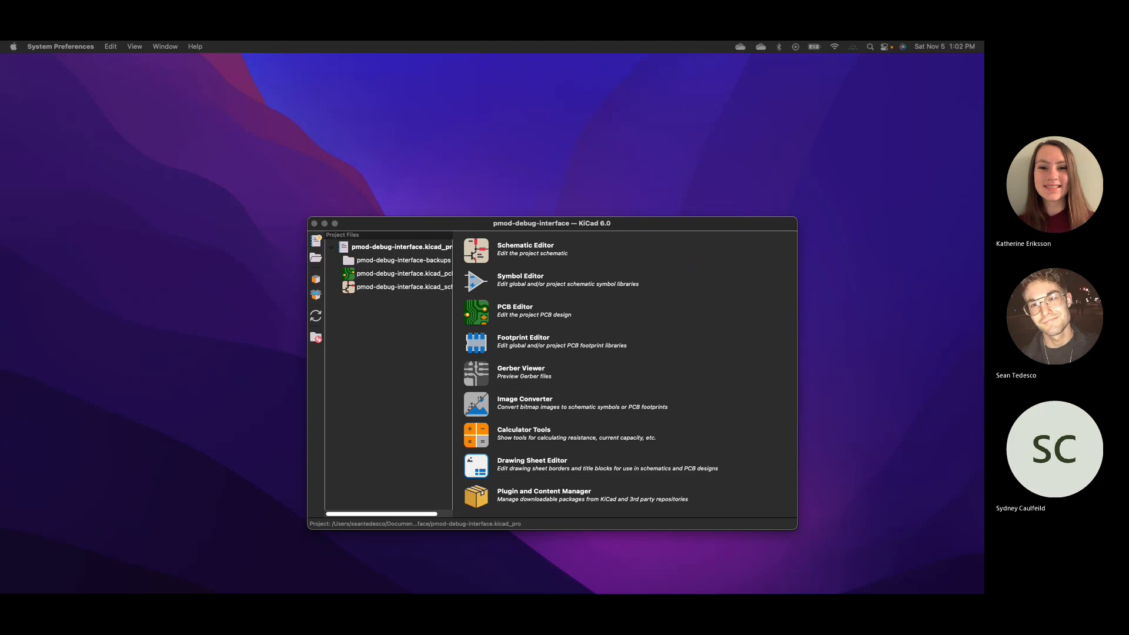
key("ctrl+Right")
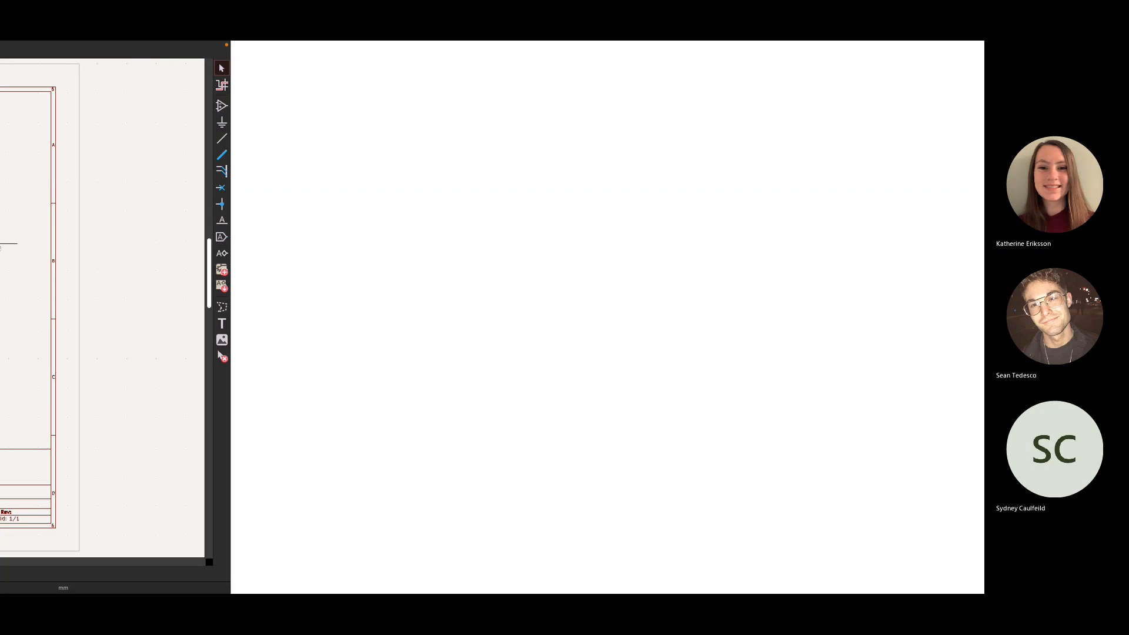
key("ctrl+Left")
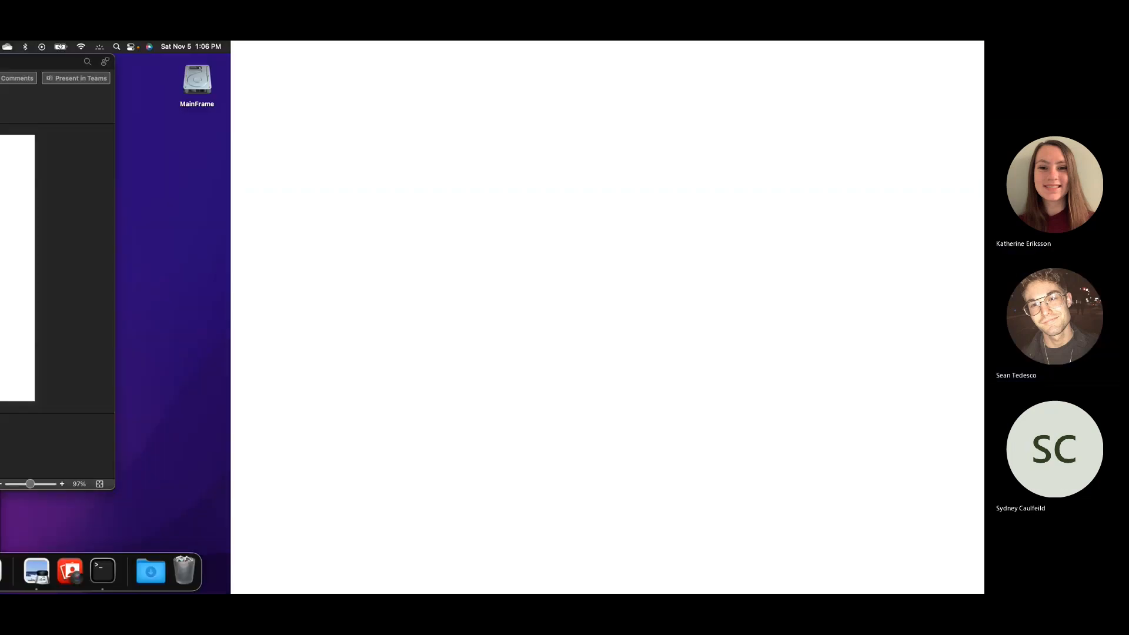
left_click(23, 108)
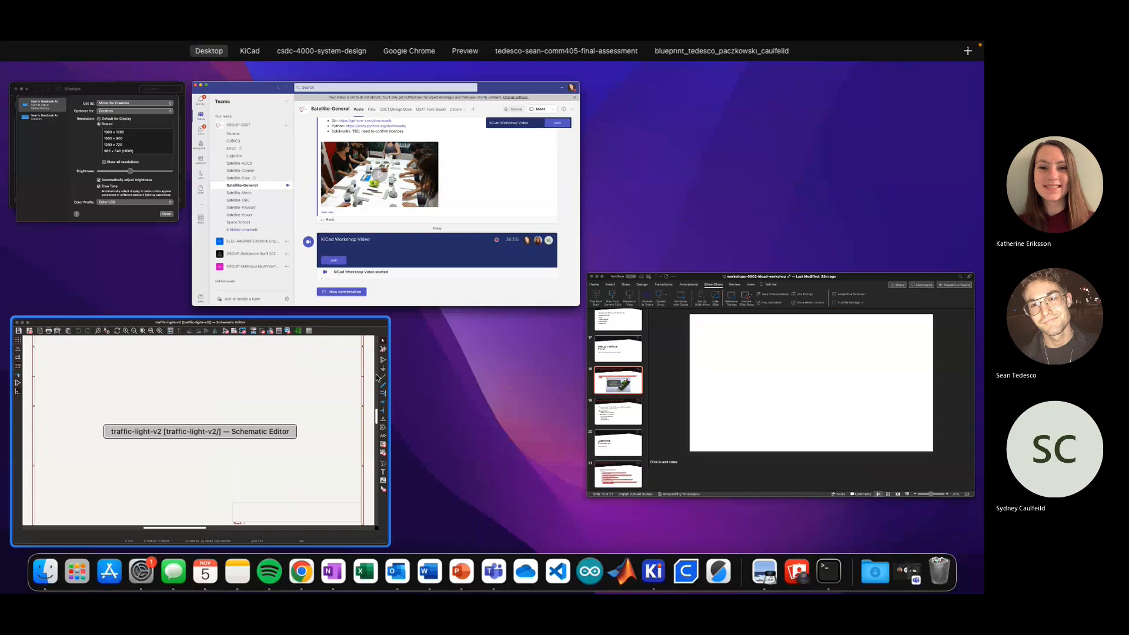
left_click(376, 378)
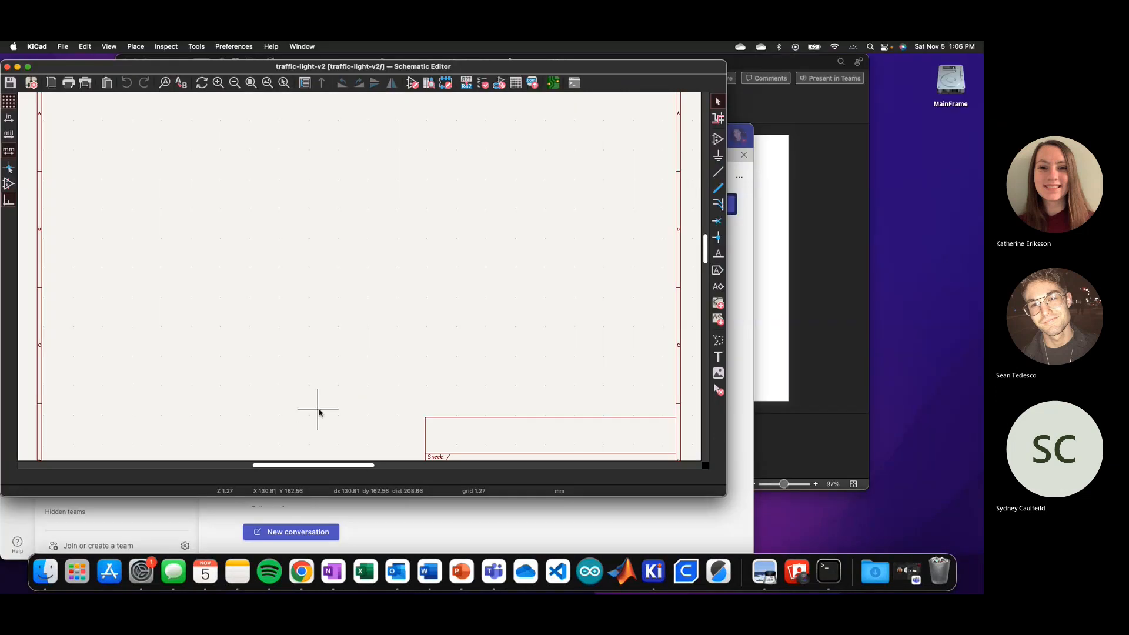
left_click_drag(717, 499, 983, 553)
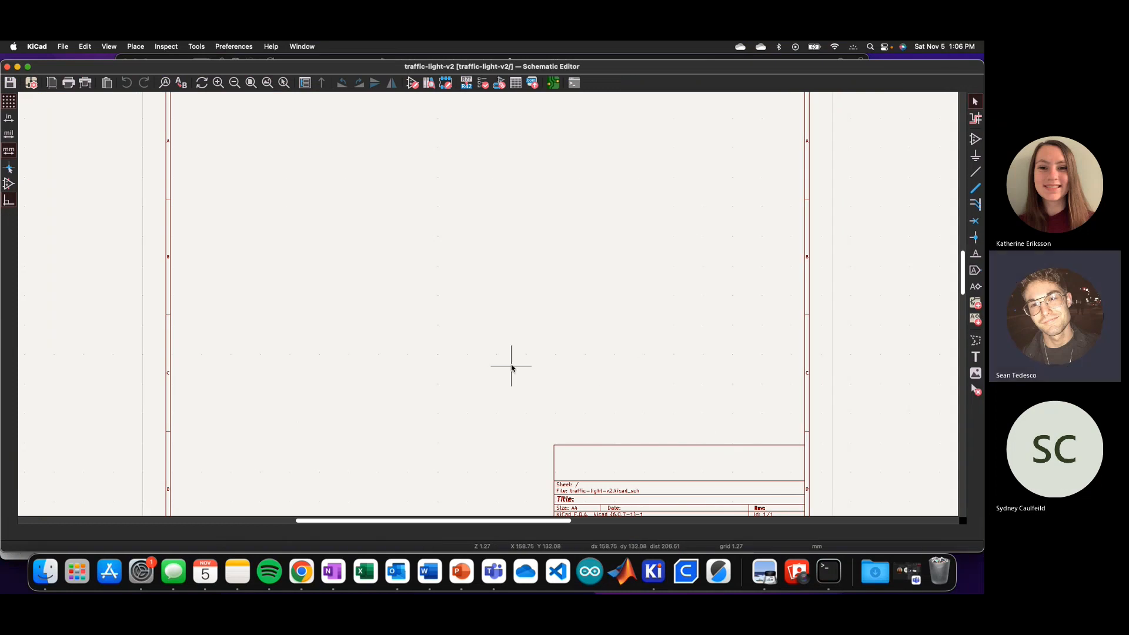
- Search the symbol library for "LED" and choose the plain LED symbol from the Device library
scroll(487, 302, "down", 5)
scroll(487, 305, "up", 3)
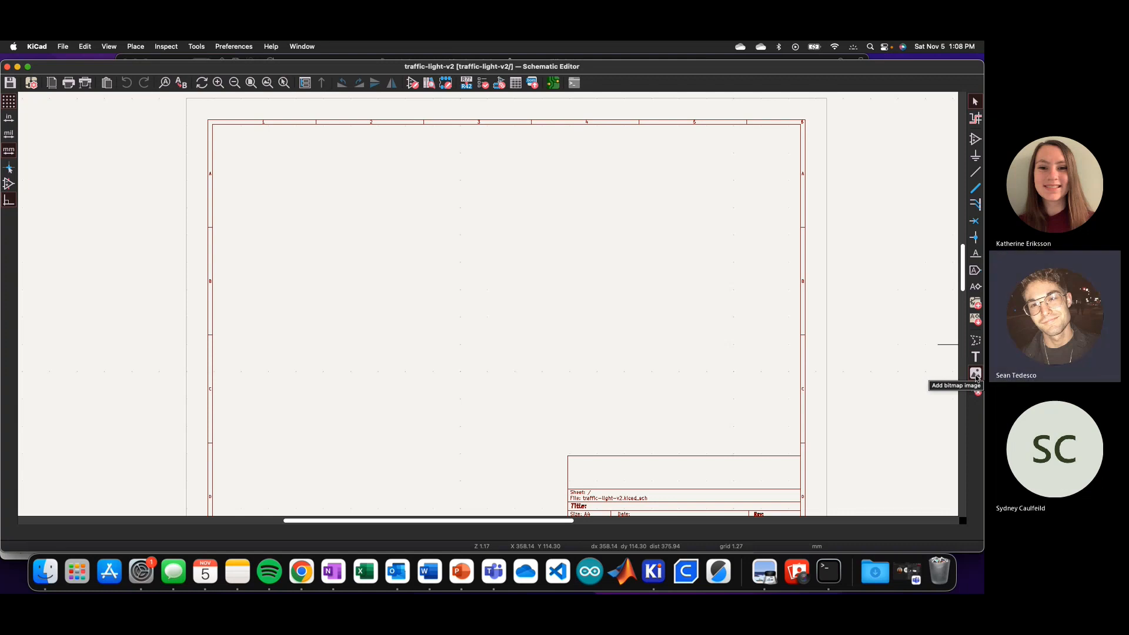
key("a")
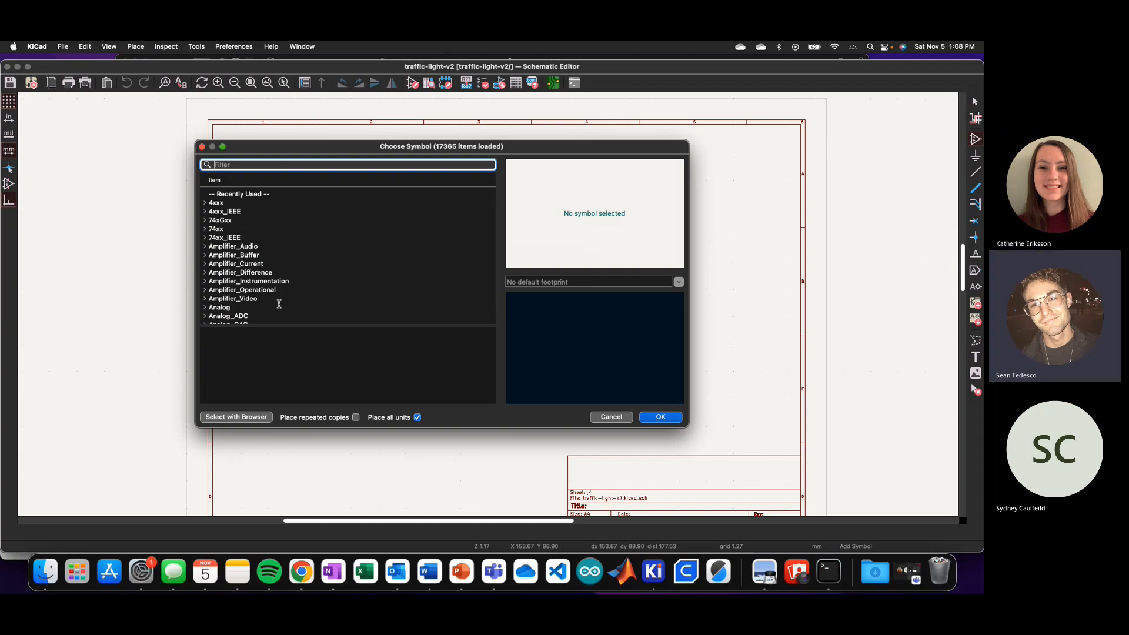
scroll(280, 303, "down", 8)
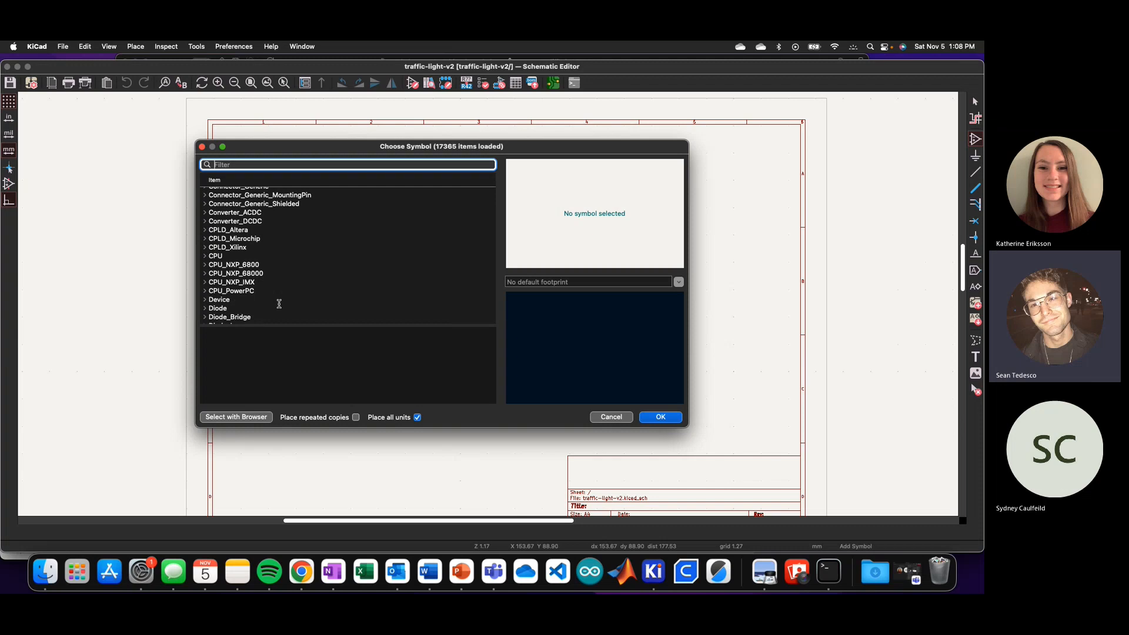
scroll(279, 304, "down", 6)
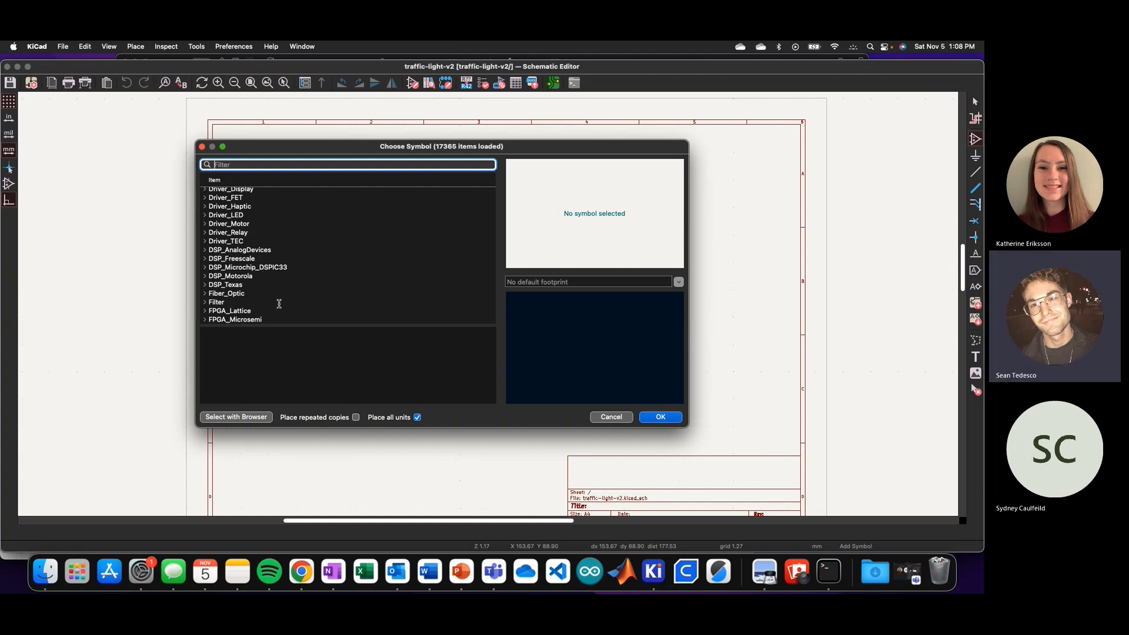
scroll(280, 294, "up", 15)
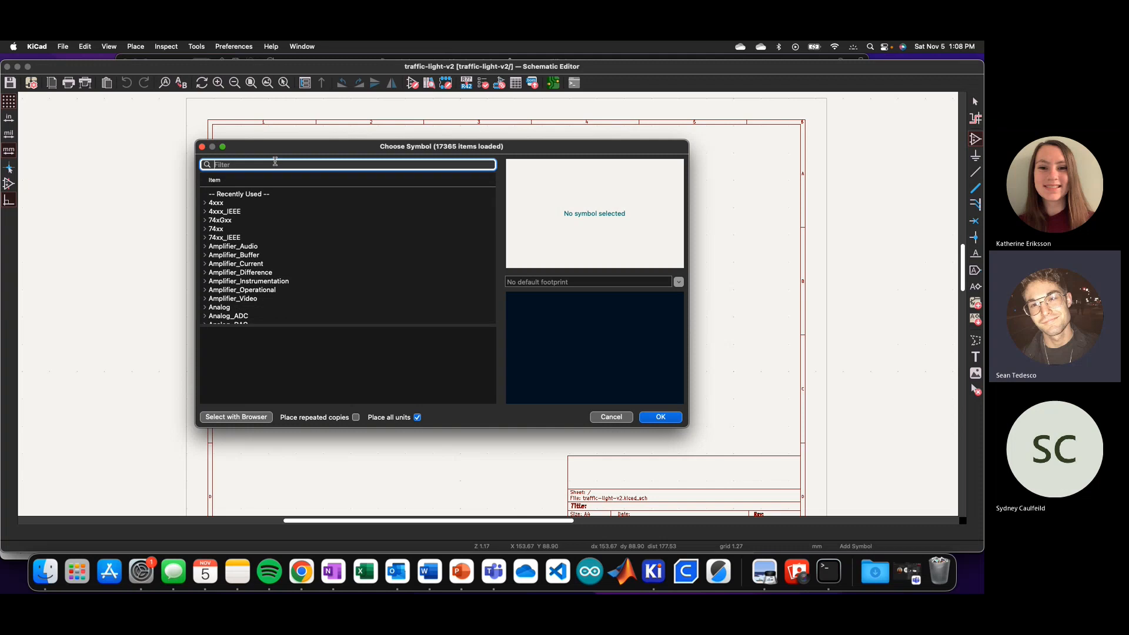
type("LED")
scroll(262, 233, "down", 5)
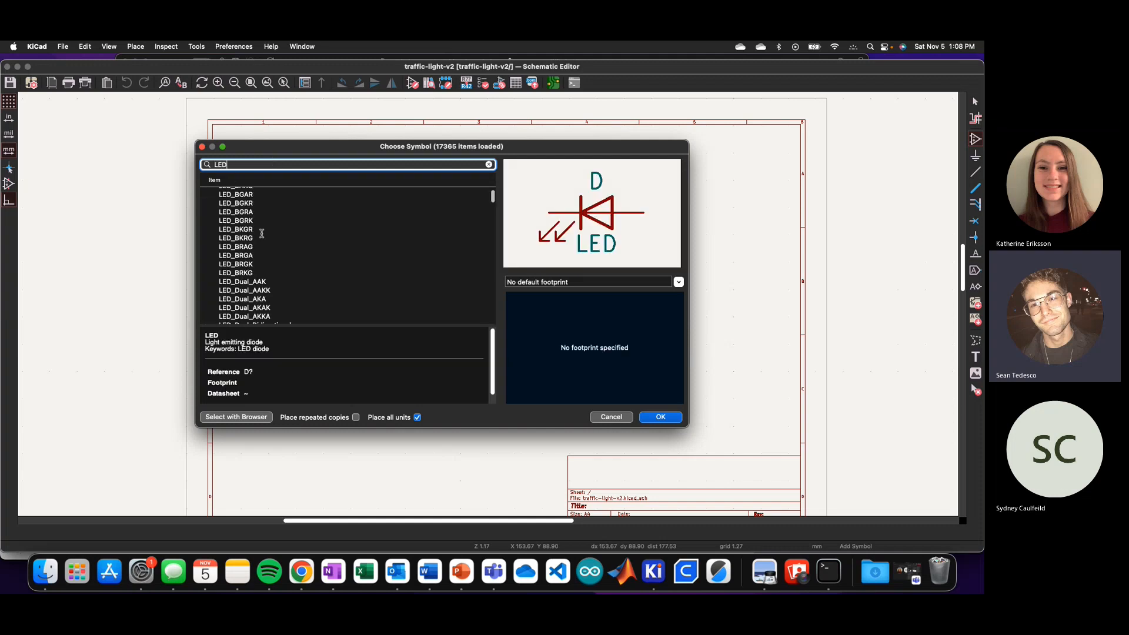
scroll(262, 233, "up", 5)
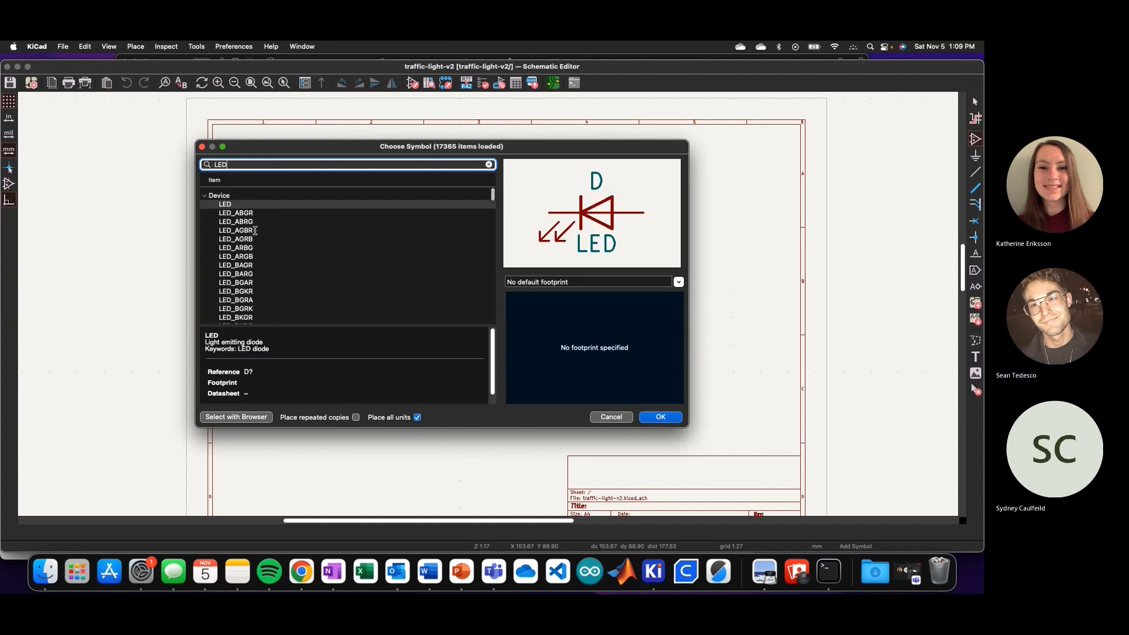
left_click(225, 211)
left_click(226, 202)
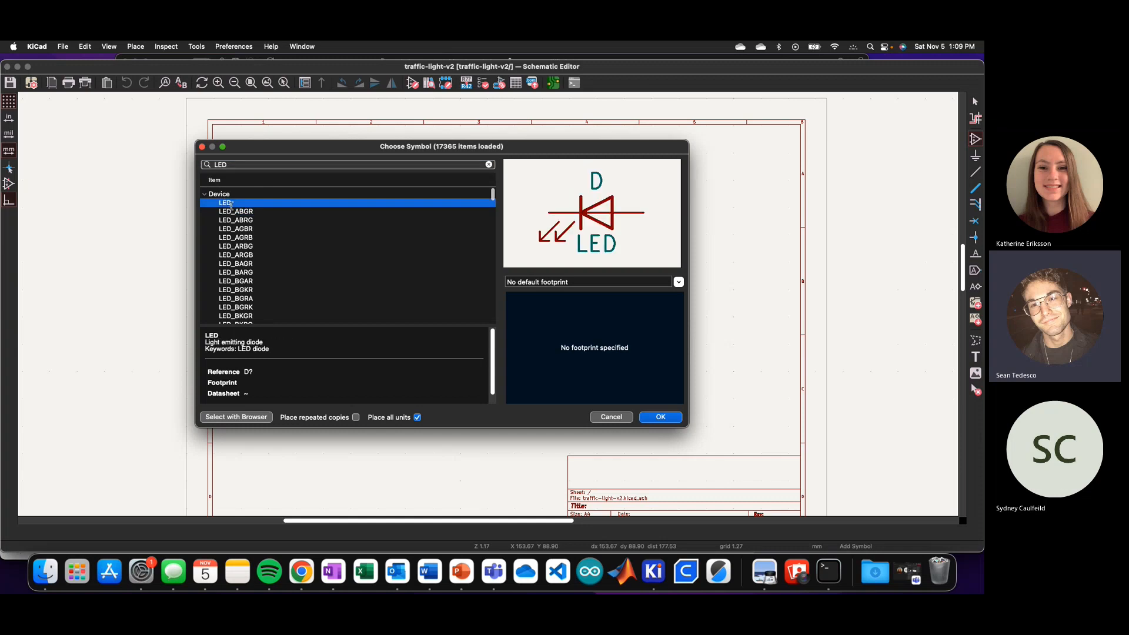
double_click(226, 202)
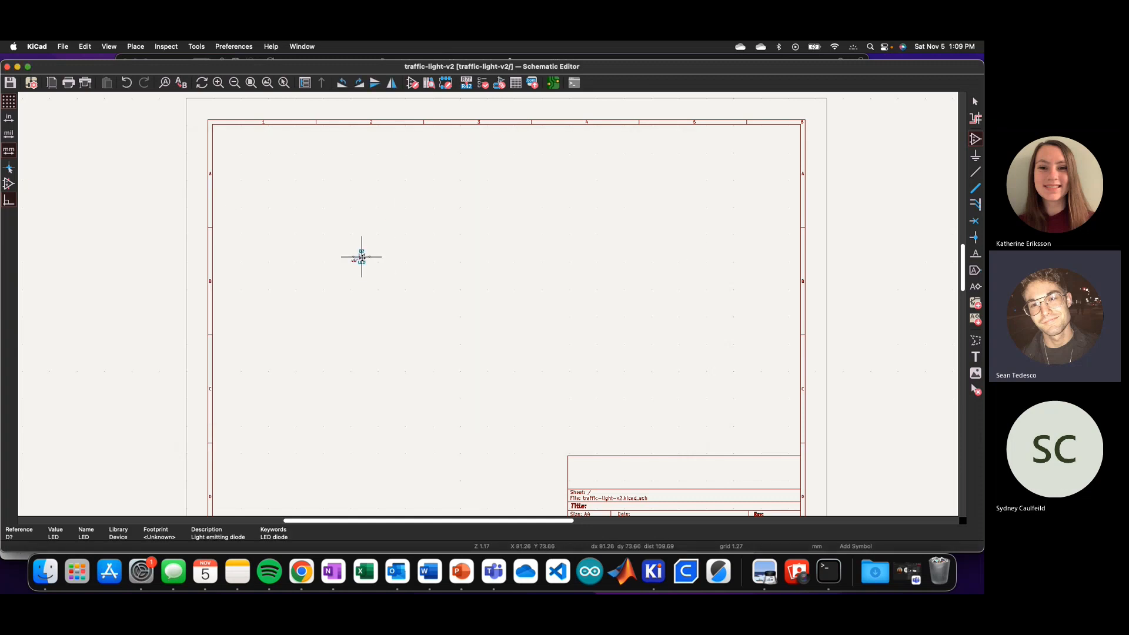
- Place the LED symbol in the upper-left area of the schematic sheet
scroll(361, 256, "up", 4)
scroll(378, 256, "down", 2)
scroll(487, 304, "up", 3)
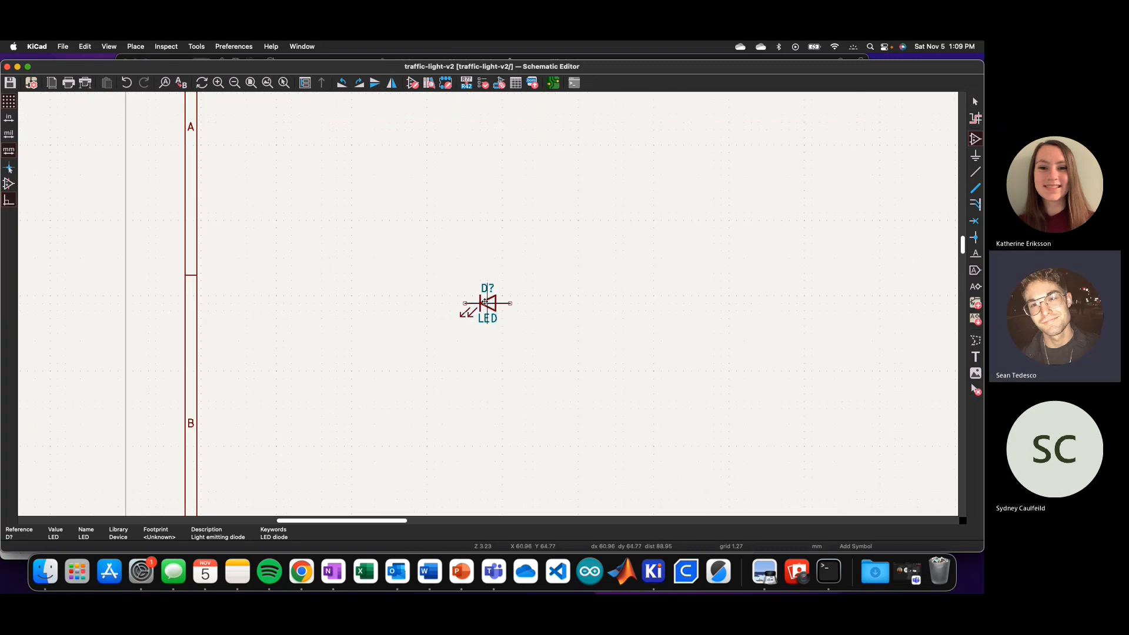
left_click(367, 205)
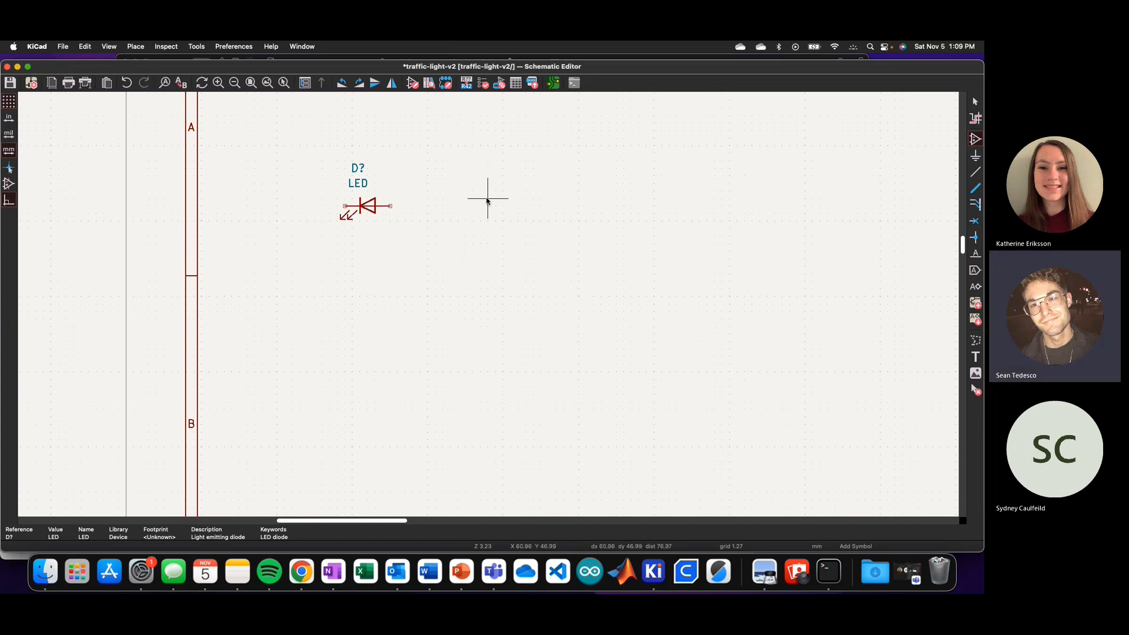
- Add a second LED symbol from the library beside the first one, level with it
left_click(488, 198)
type("LED")
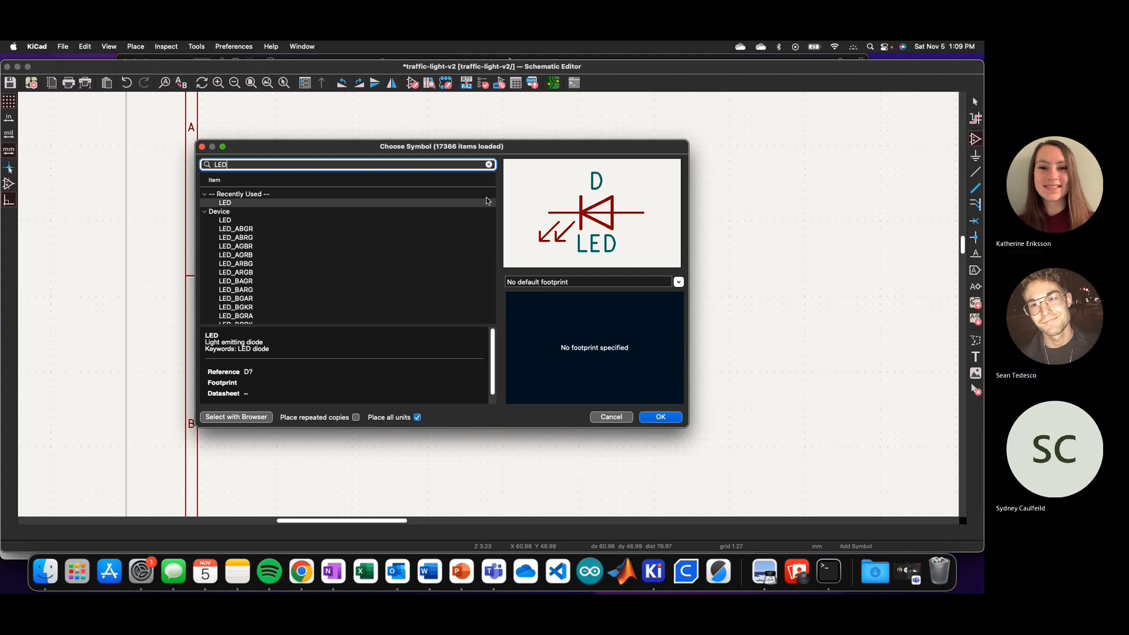
left_click(361, 203)
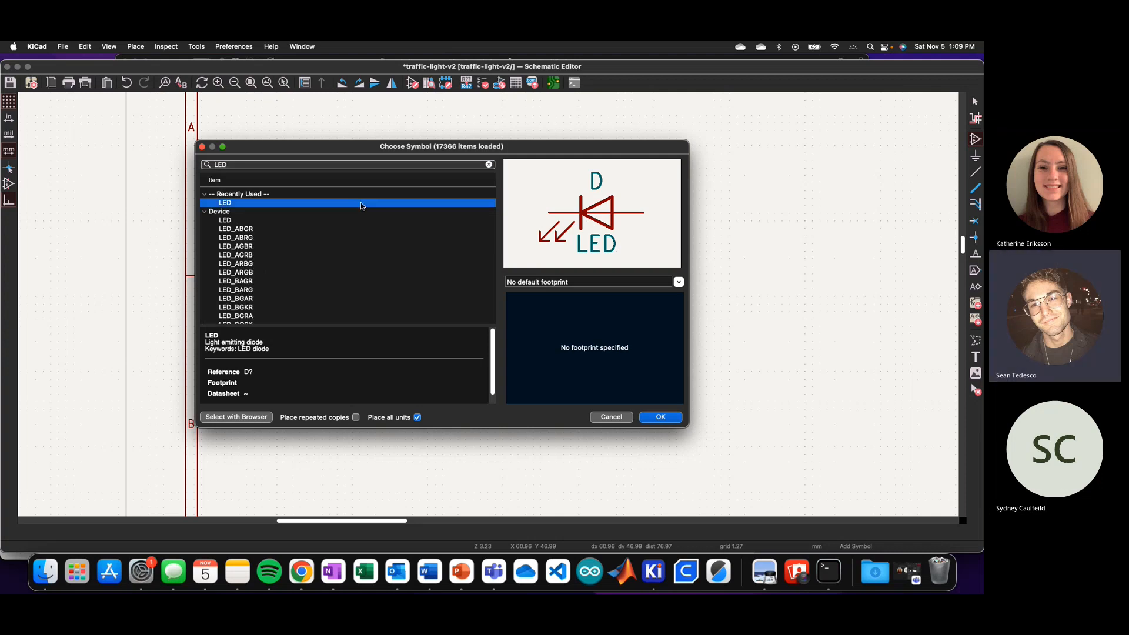
double_click(361, 203)
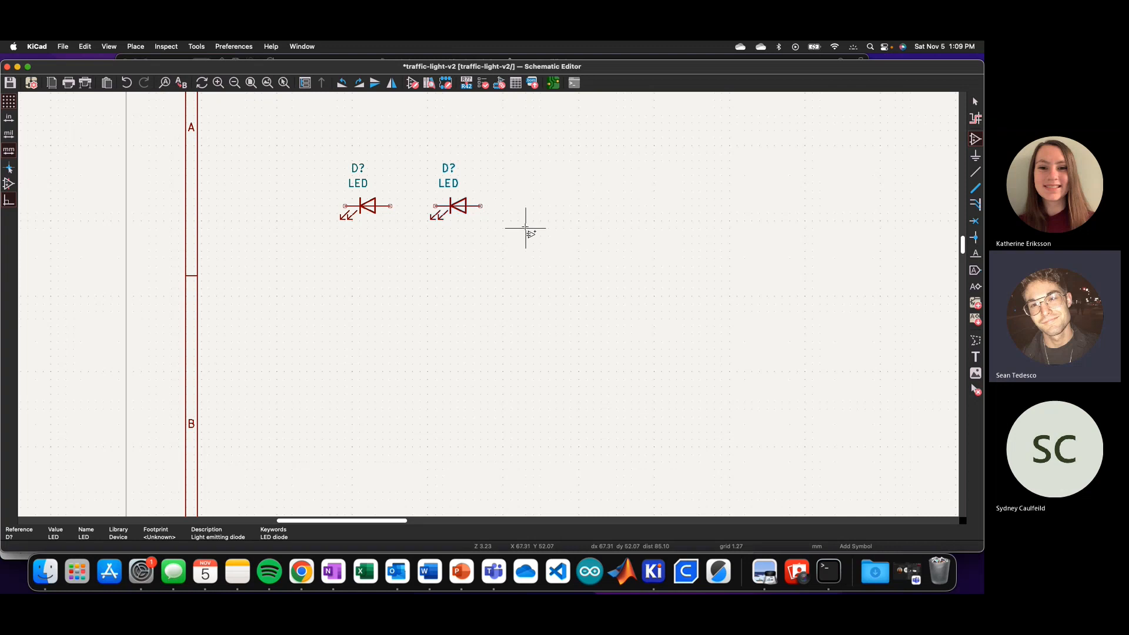
key("Escape")
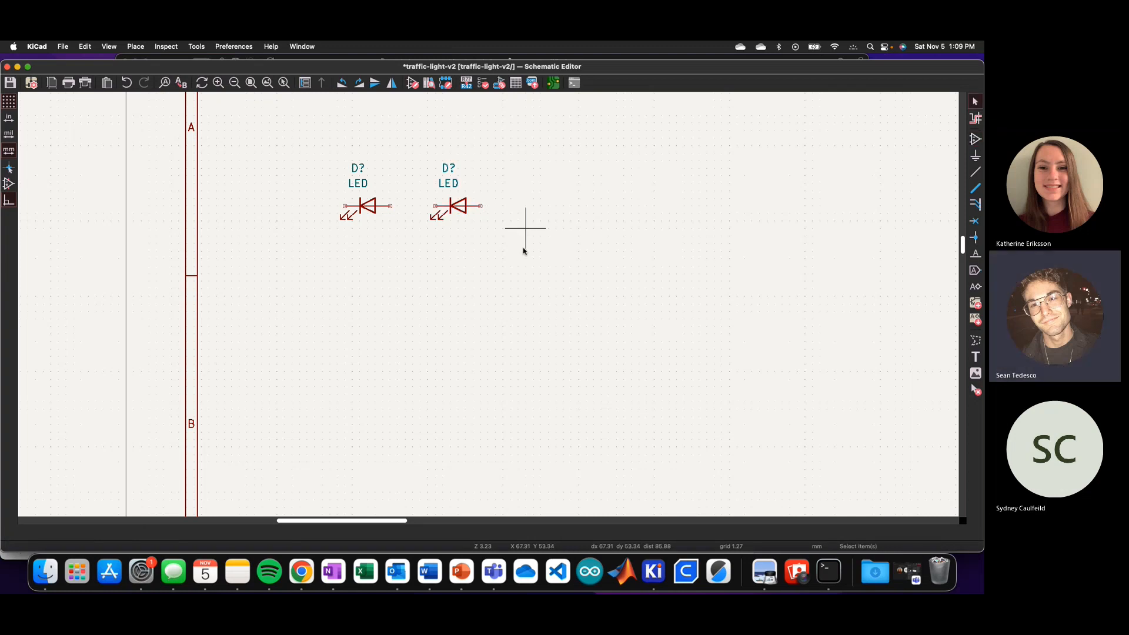
- Duplicate the first LED and place the copy to the right of the second as a third LED
left_click(373, 210)
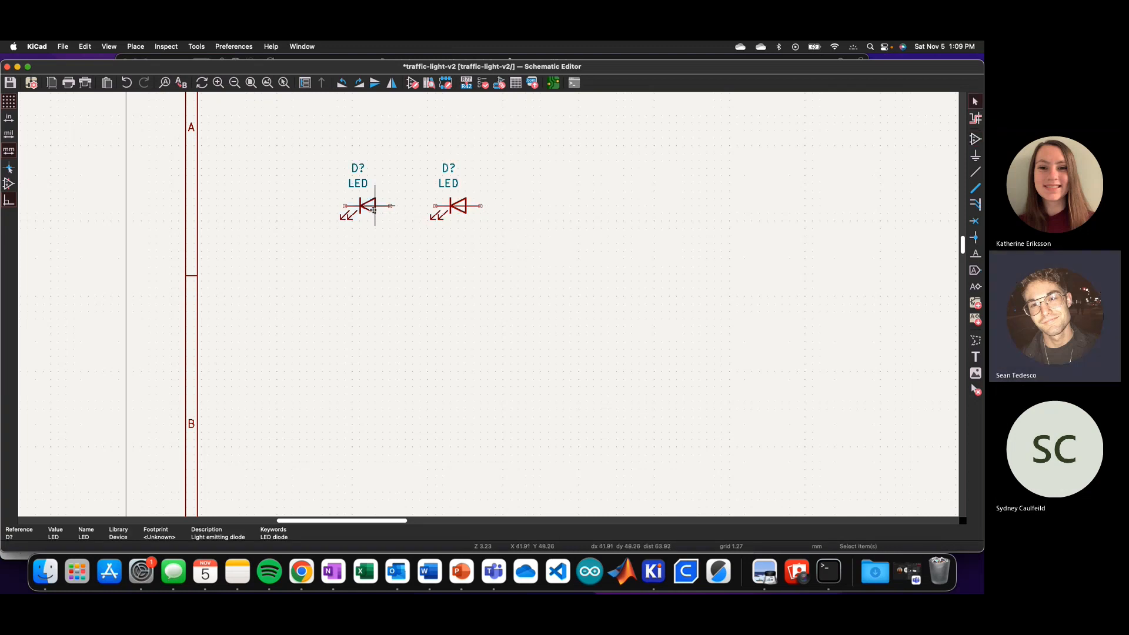
key("super+d")
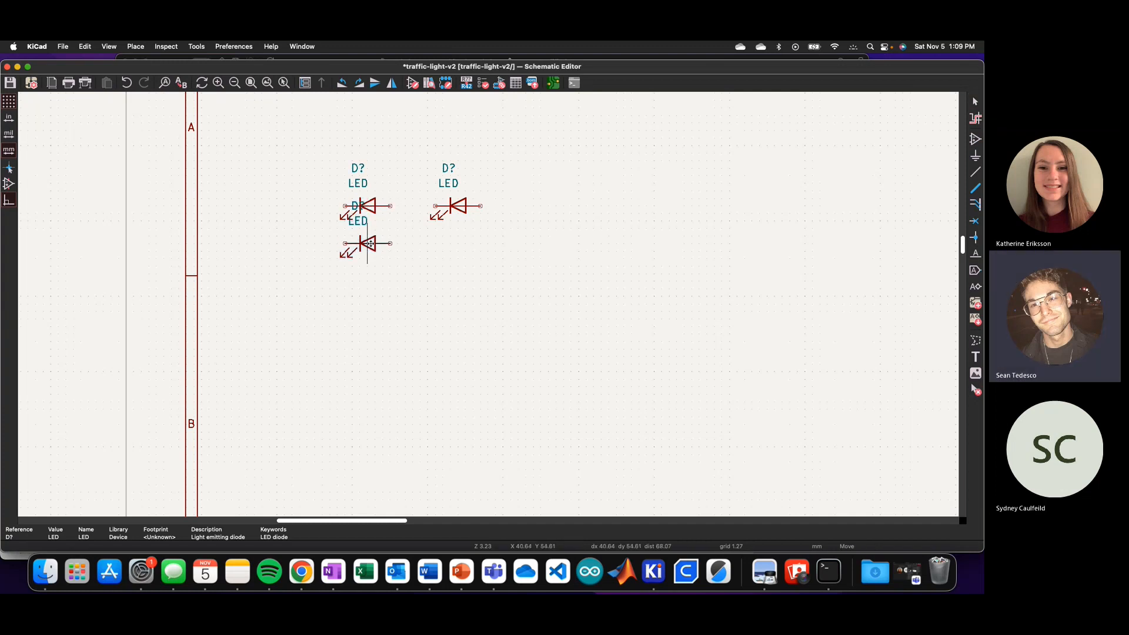
left_click(542, 207)
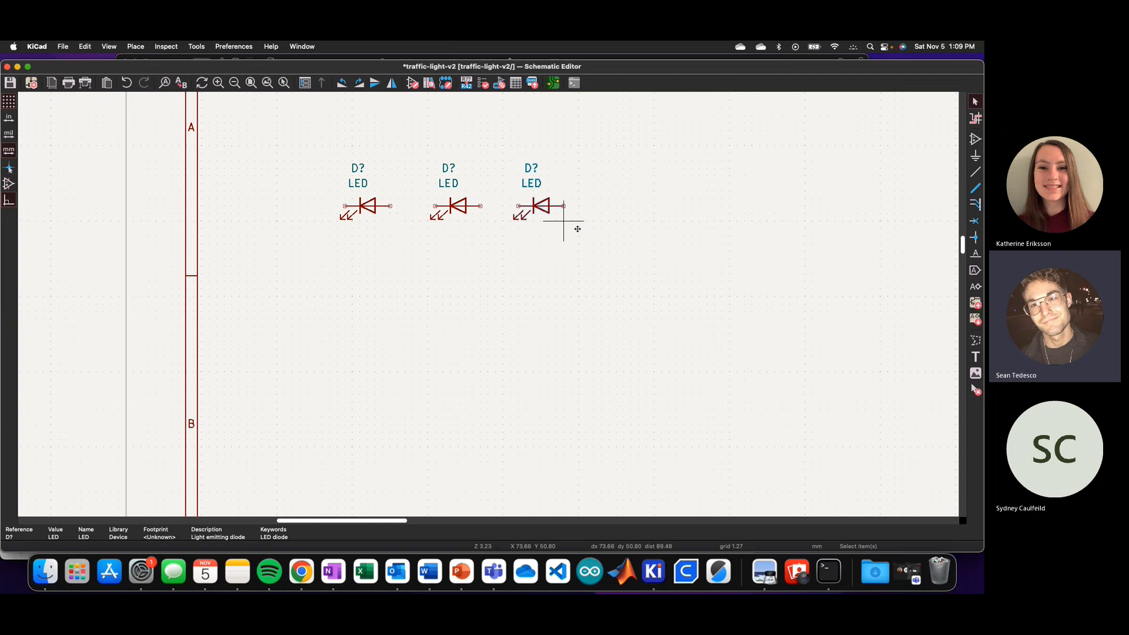
left_click(595, 242)
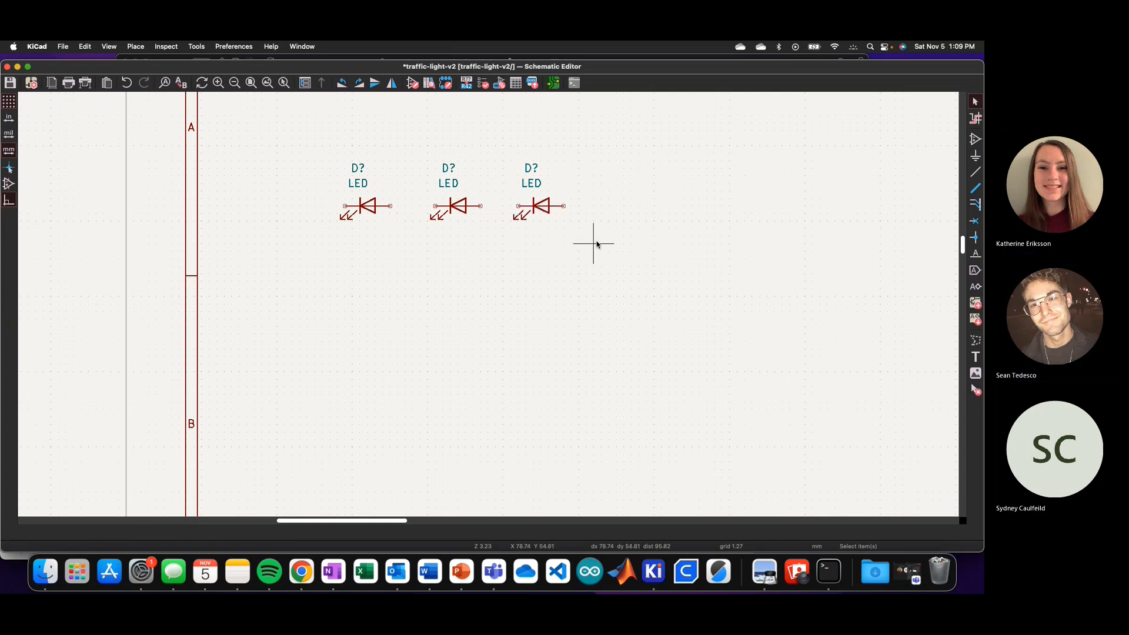
- Rotate all three LEDs to vertical with the cathode facing down and space them evenly in one row
left_click(369, 207)
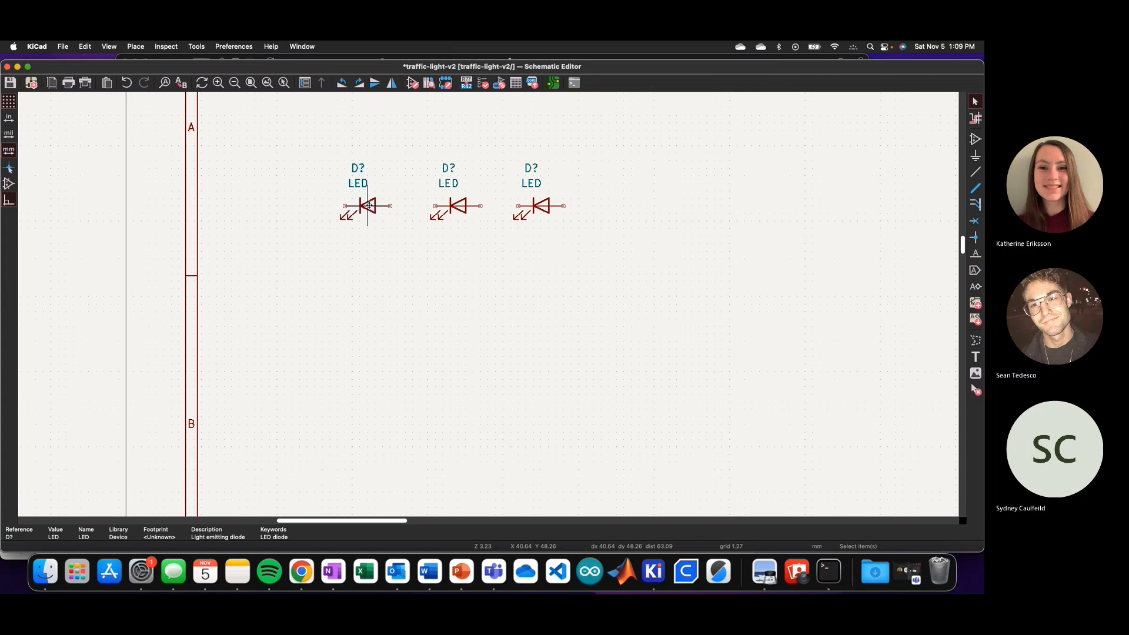
key("r")
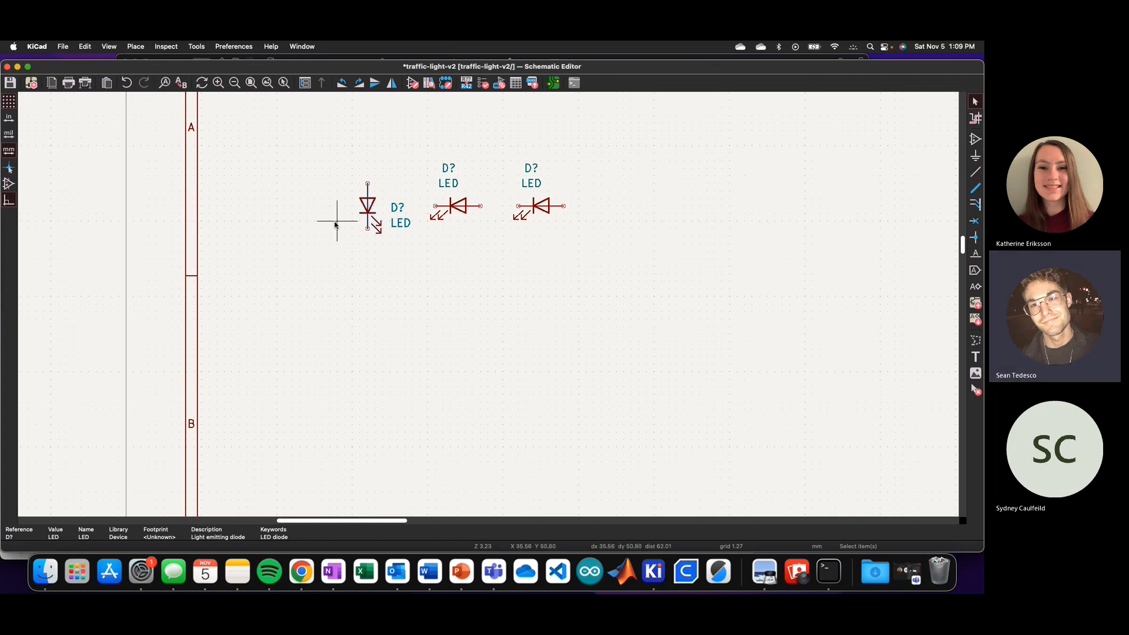
mouse_move(363, 213)
left_mouse_down()
mouse_move(320, 218)
mouse_move(354, 198)
left_mouse_up()
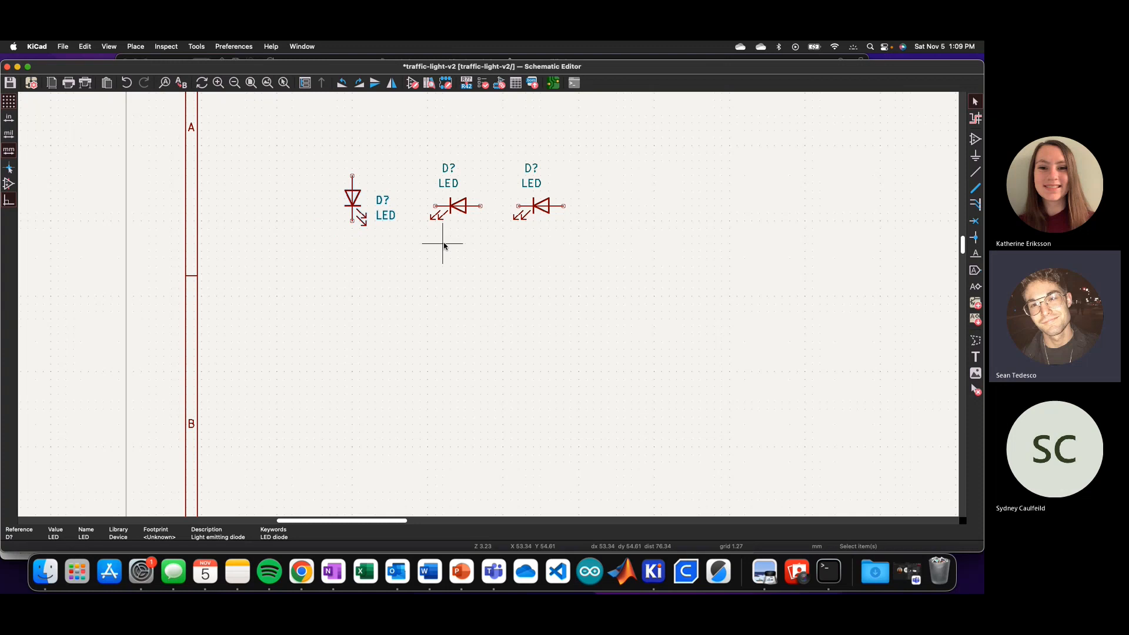
left_click(453, 206)
key("r")
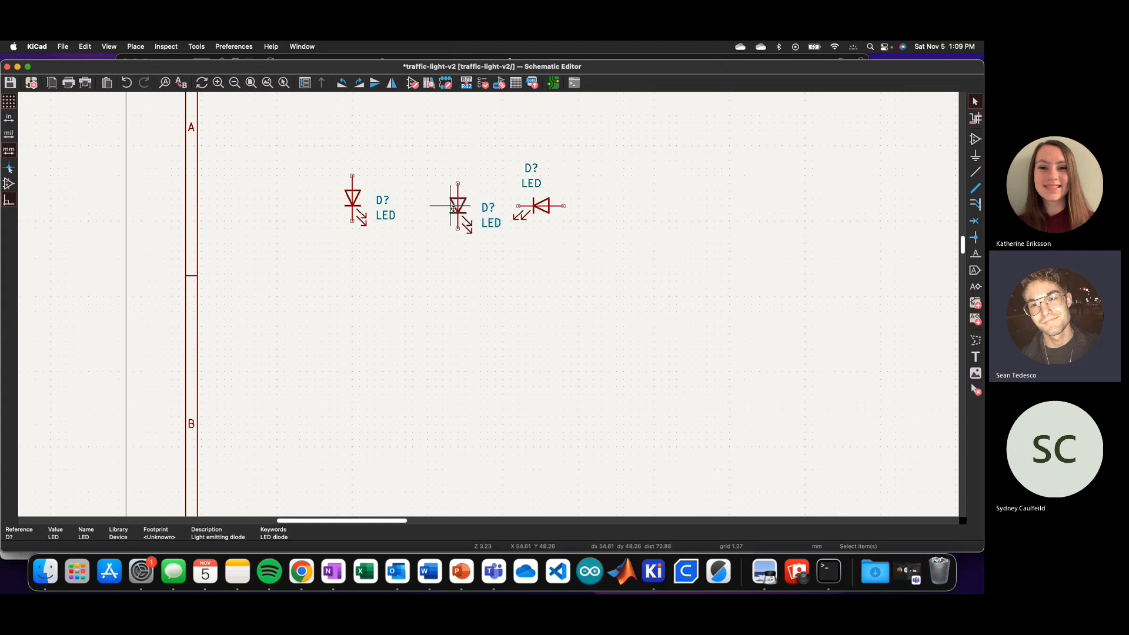
left_click_drag(453, 205, 427, 198)
left_click(428, 198)
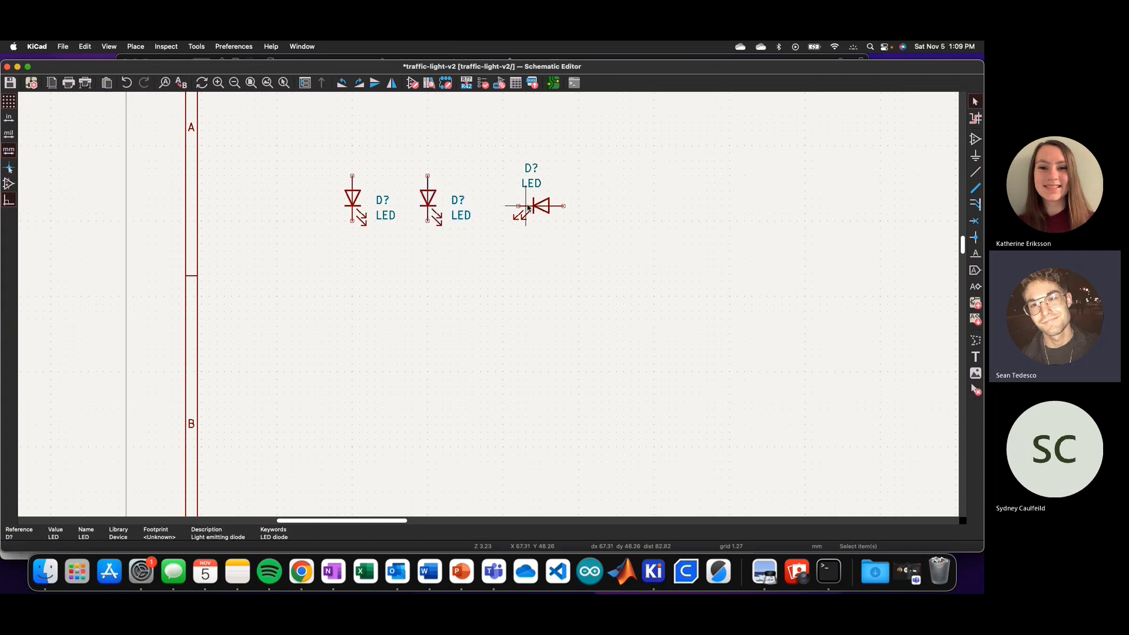
key("r")
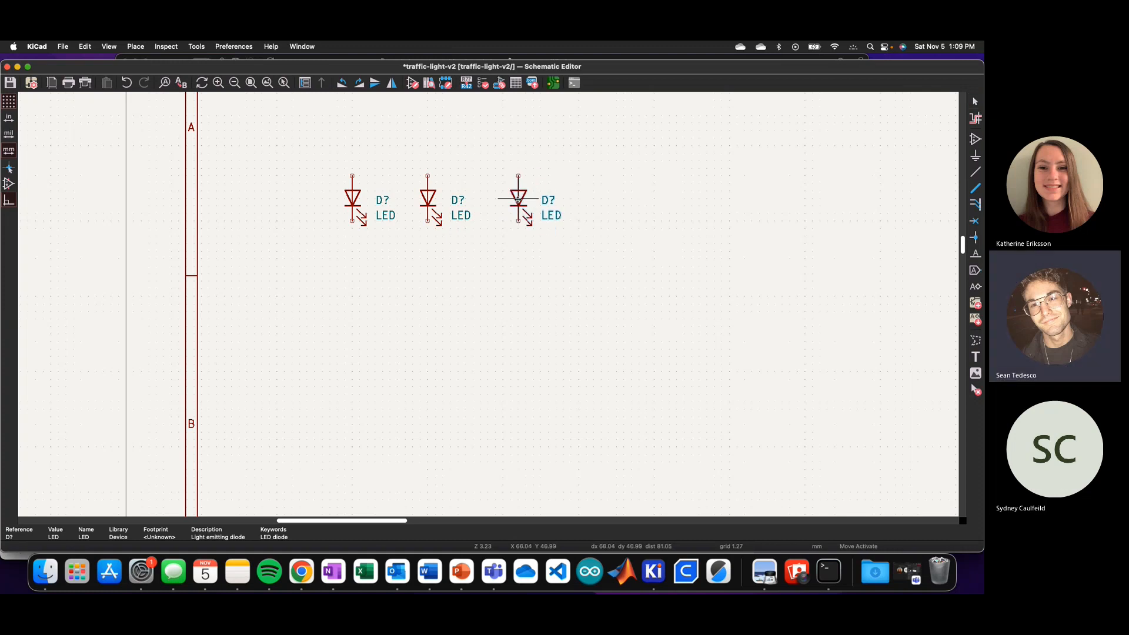
left_click(503, 200)
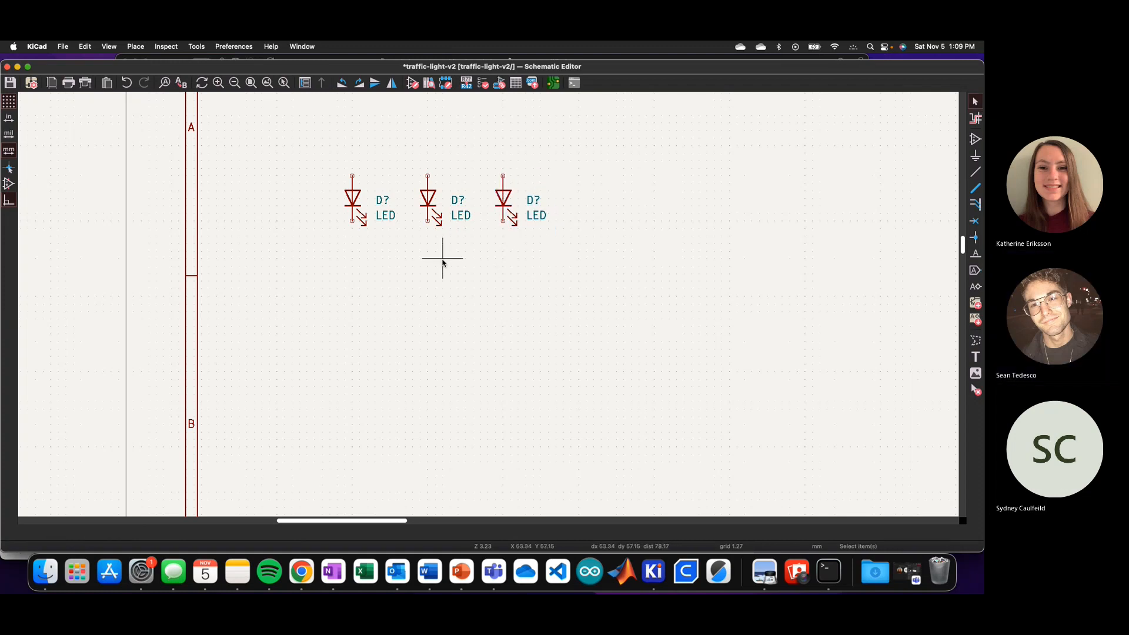
- Search the symbol library for "resis" and preview the R and R_Photo symbols
left_click(975, 139)
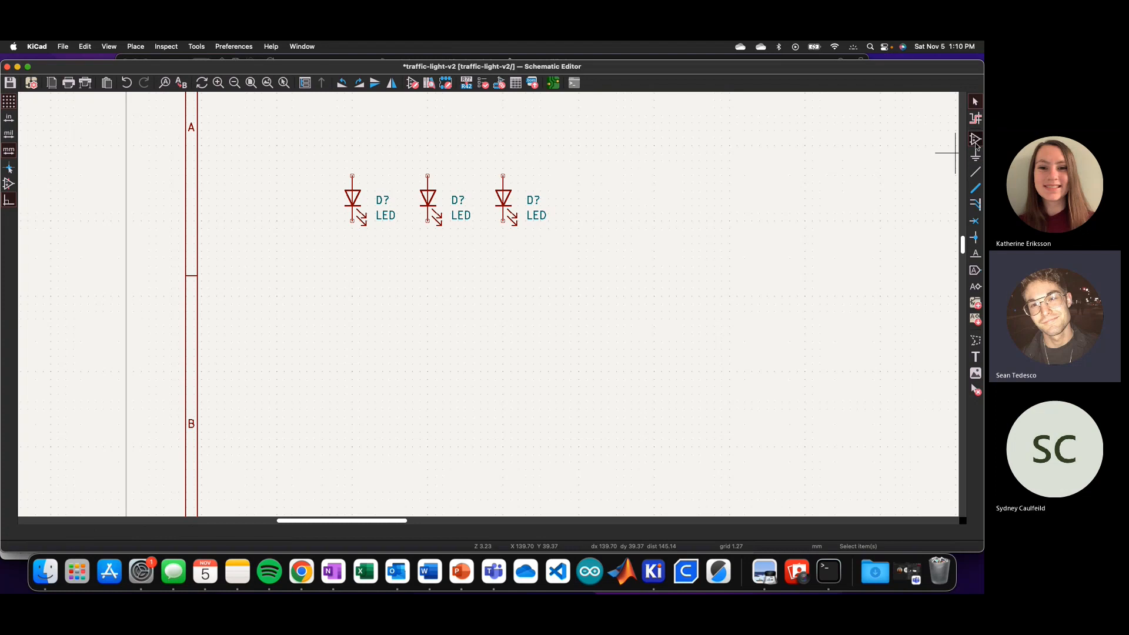
type("resis")
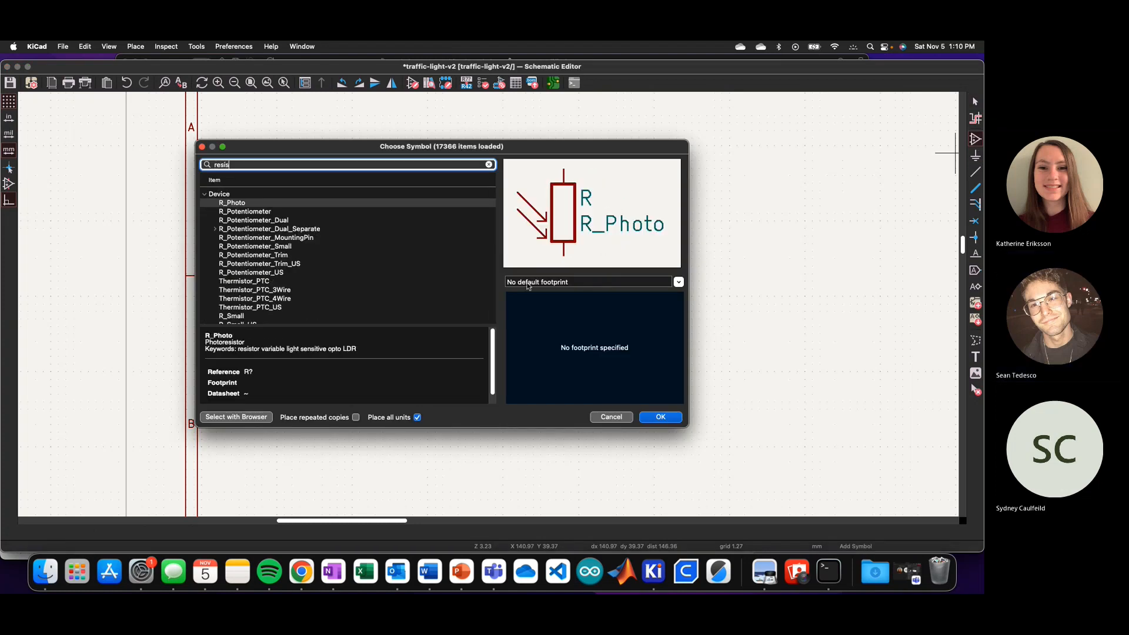
scroll(361, 270, "down", 3)
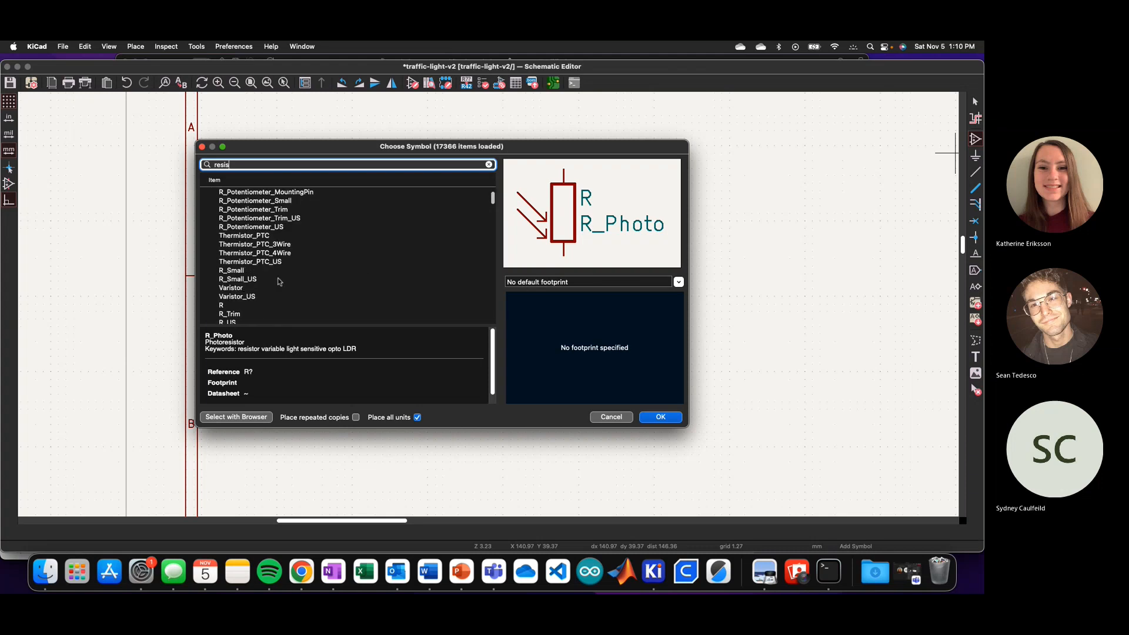
scroll(241, 307, "down", 5)
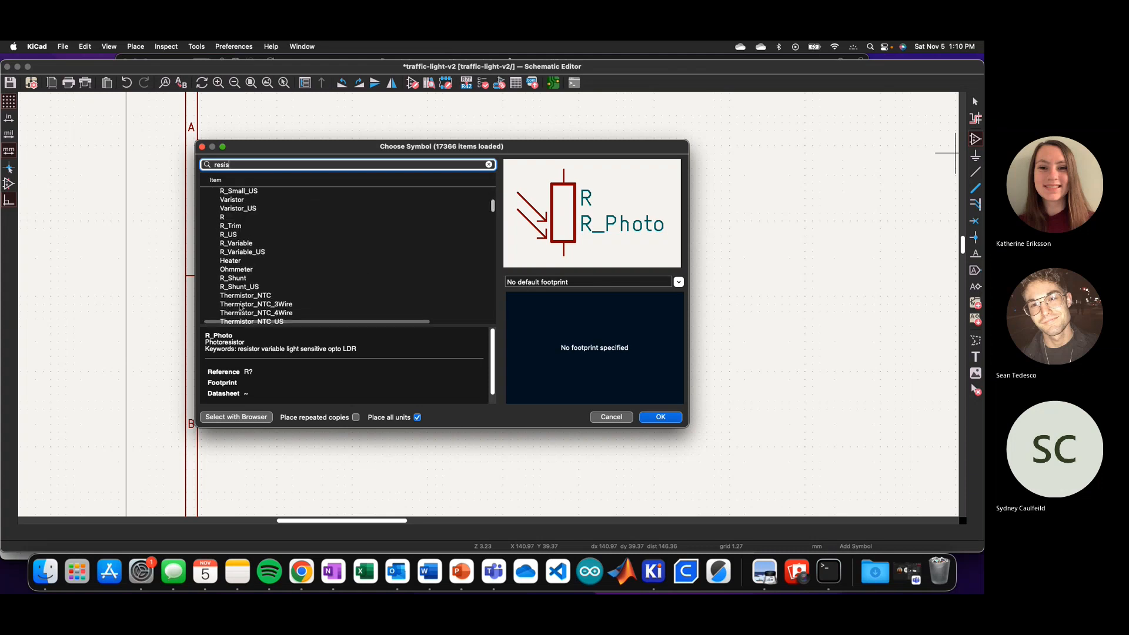
left_click(241, 218)
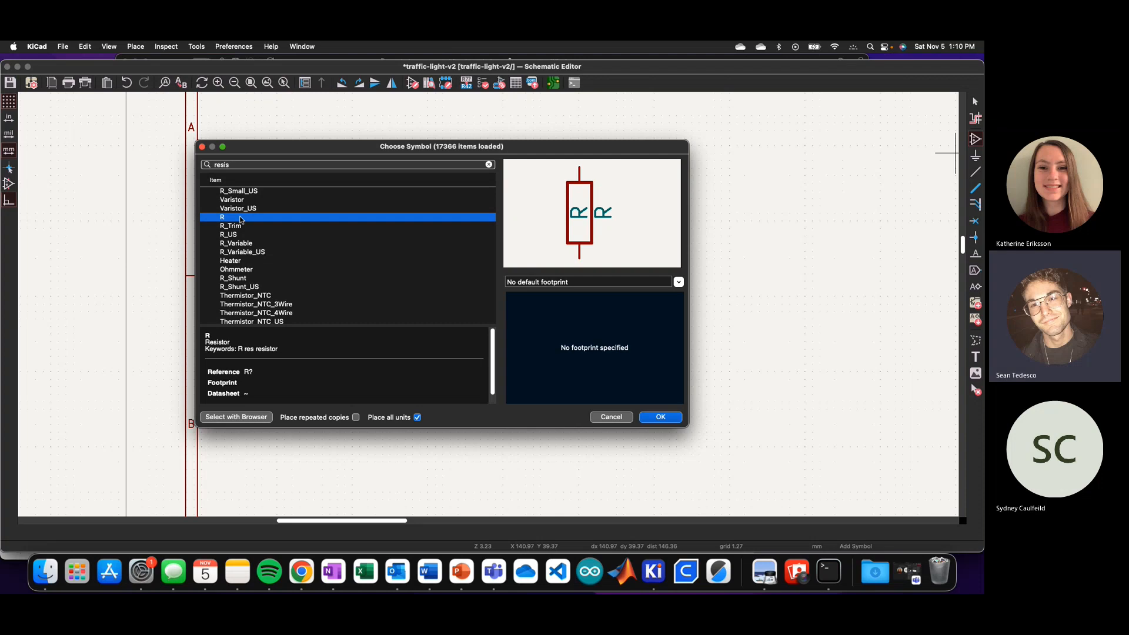
scroll(242, 262, "up", 5)
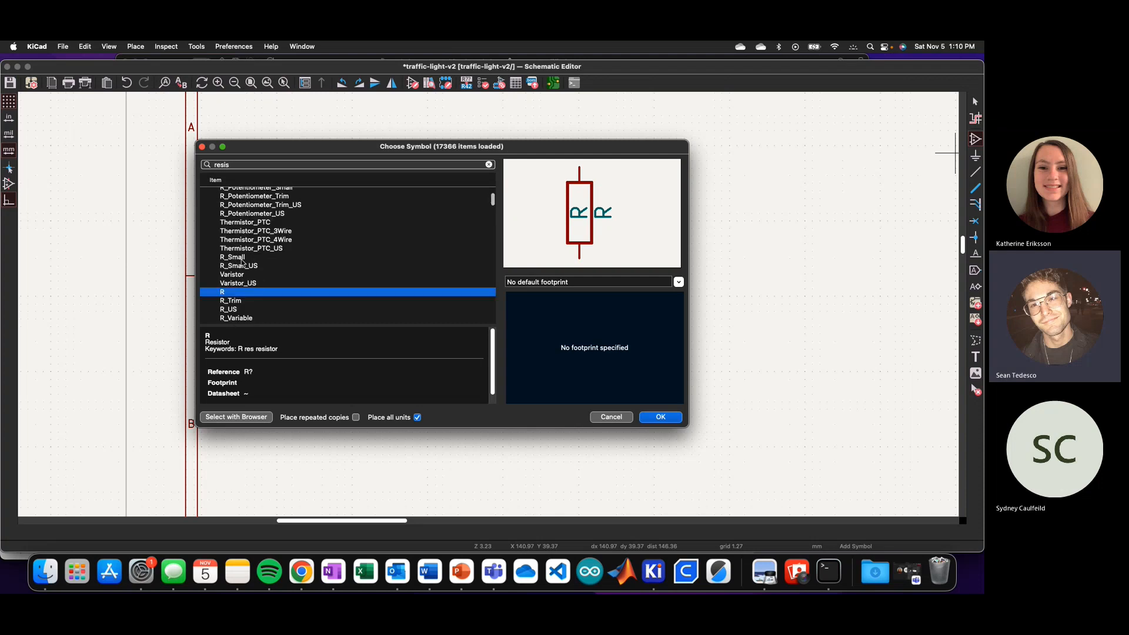
left_click(235, 200)
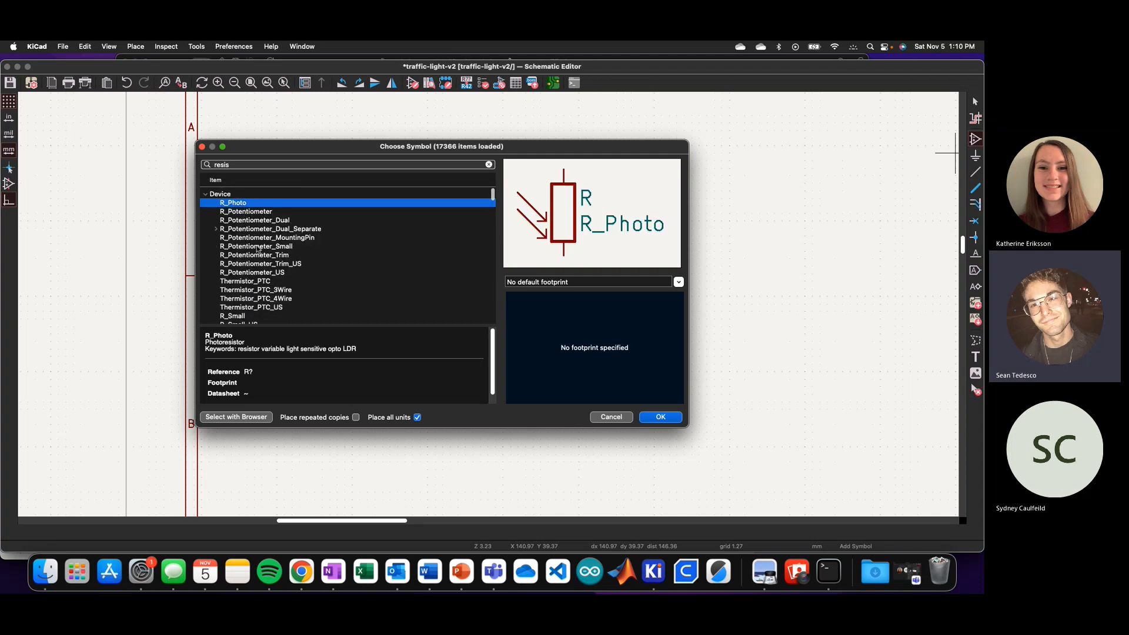
scroll(257, 248, "down", 2)
scroll(247, 291, "down", 5)
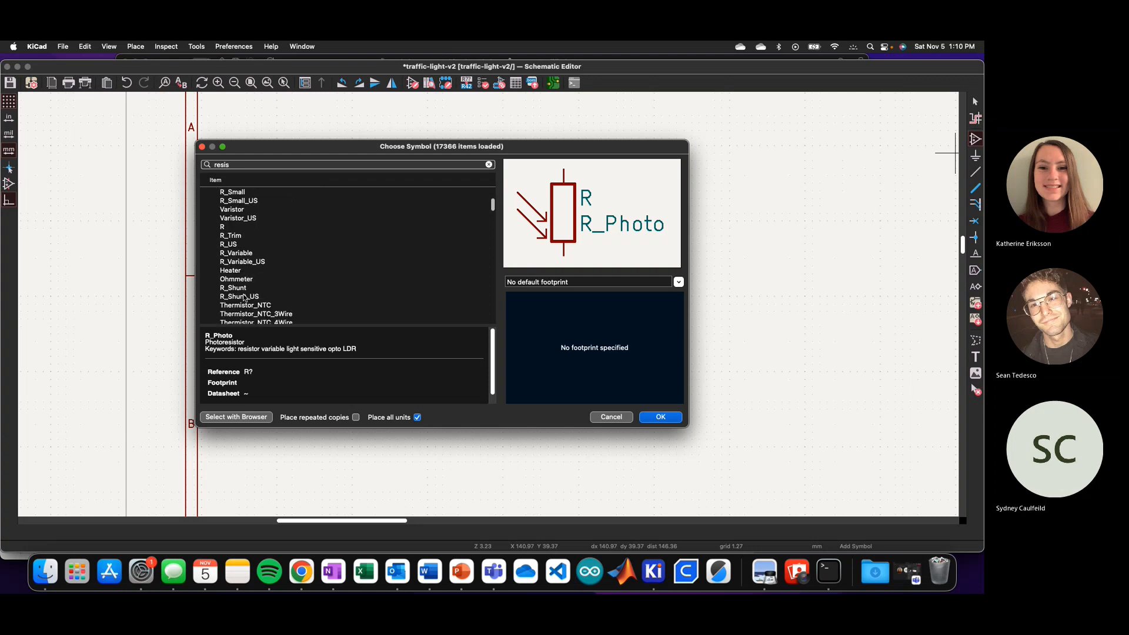
- Change the symbol library search to "resist"
left_click(251, 166)
key("BackSpace")
key("BackSpace")
key("BackSpace")
key("BackSpace")
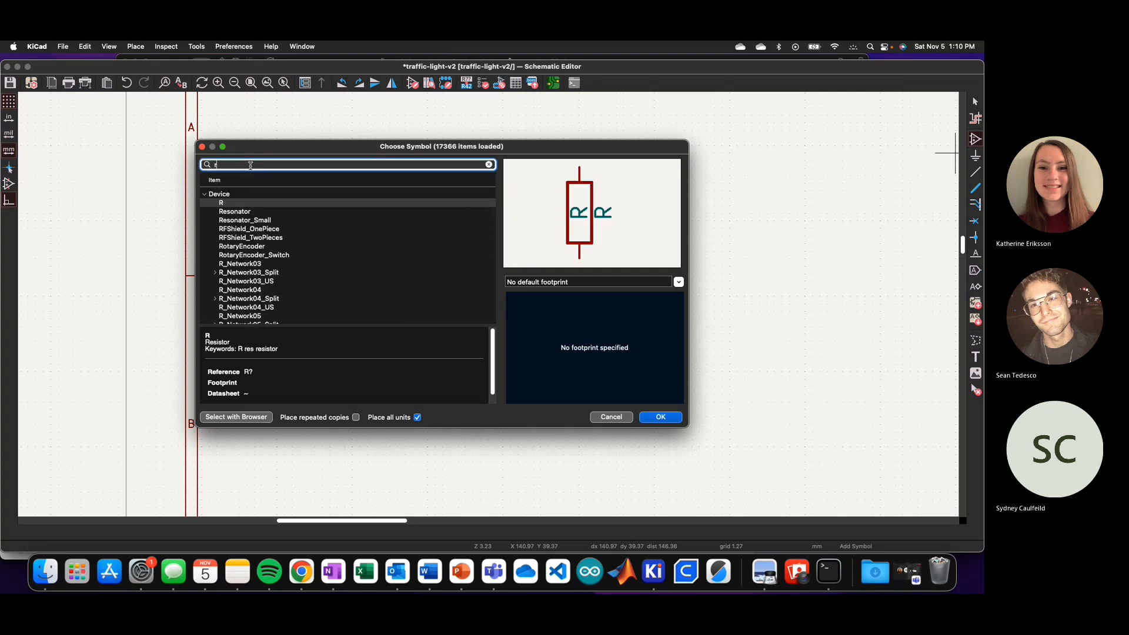
scroll(253, 227, "down", 2)
type("e")
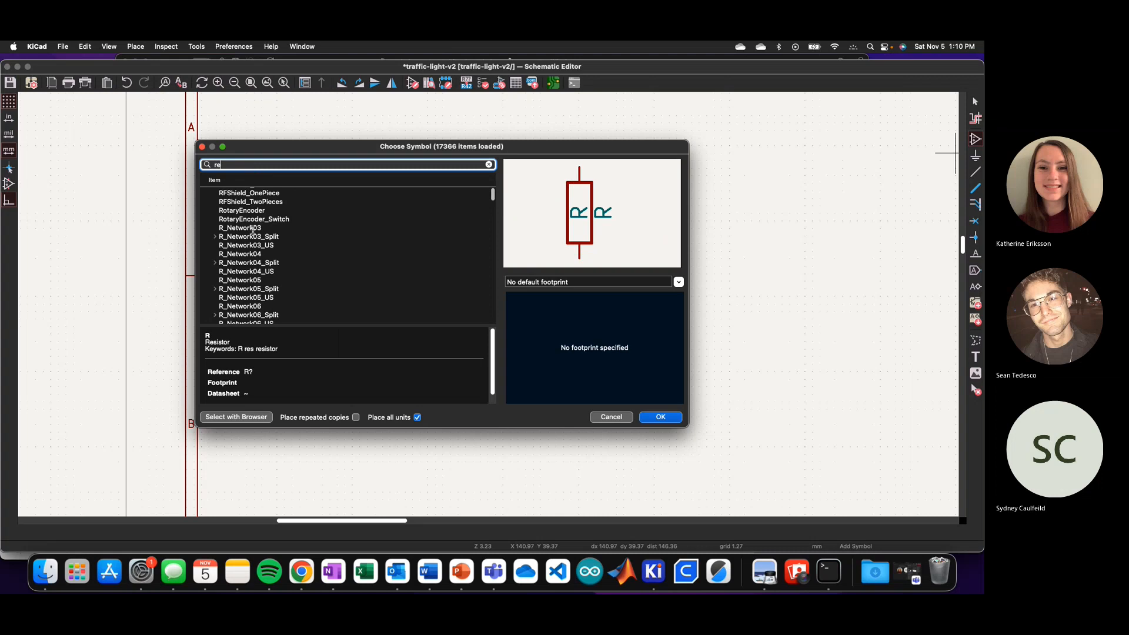
type("s")
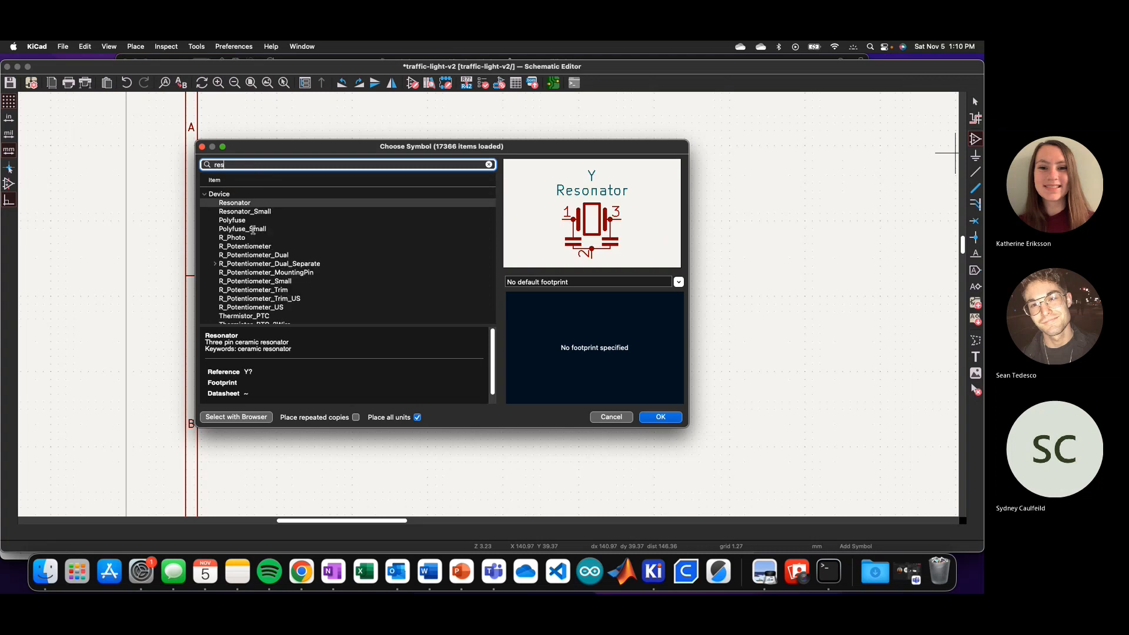
type("ist")
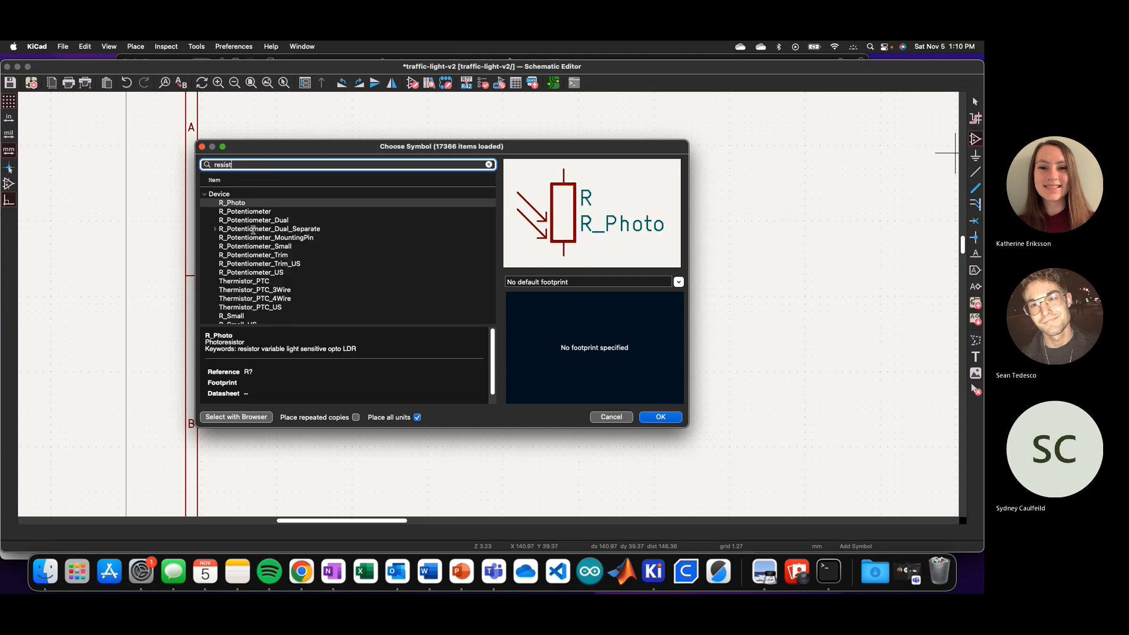
- Choose the plain resistor symbol R from the Device library and place it vertically below the first LED
scroll(253, 247, "down", 5)
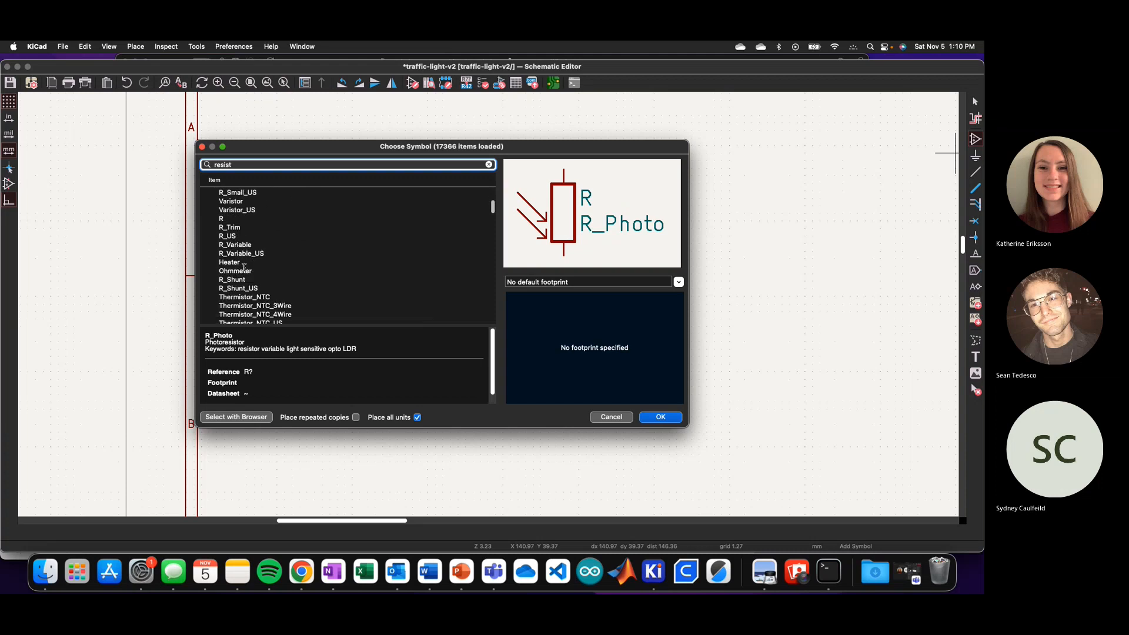
scroll(244, 268, "down", 3)
scroll(244, 268, "up", 4)
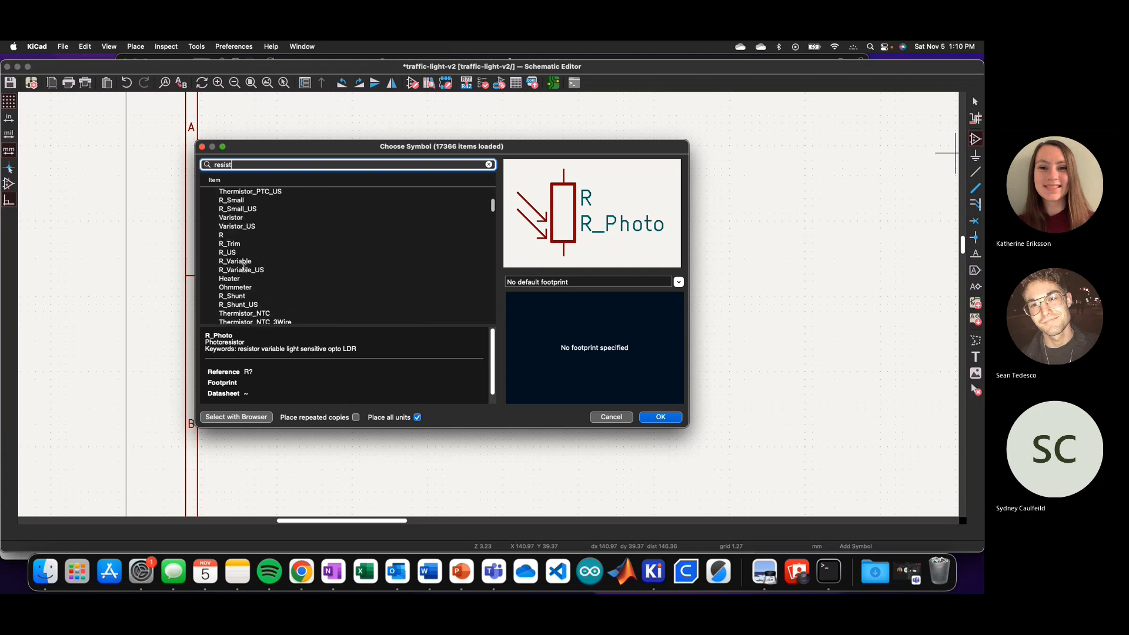
scroll(244, 268, "up", 3)
left_click(236, 266)
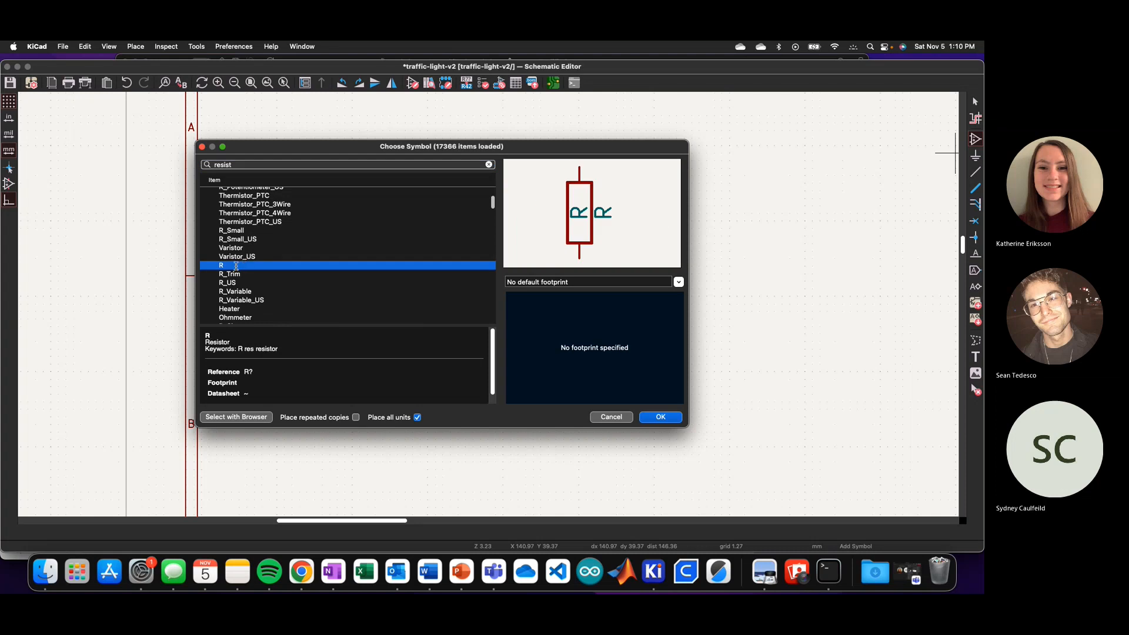
left_click(668, 417)
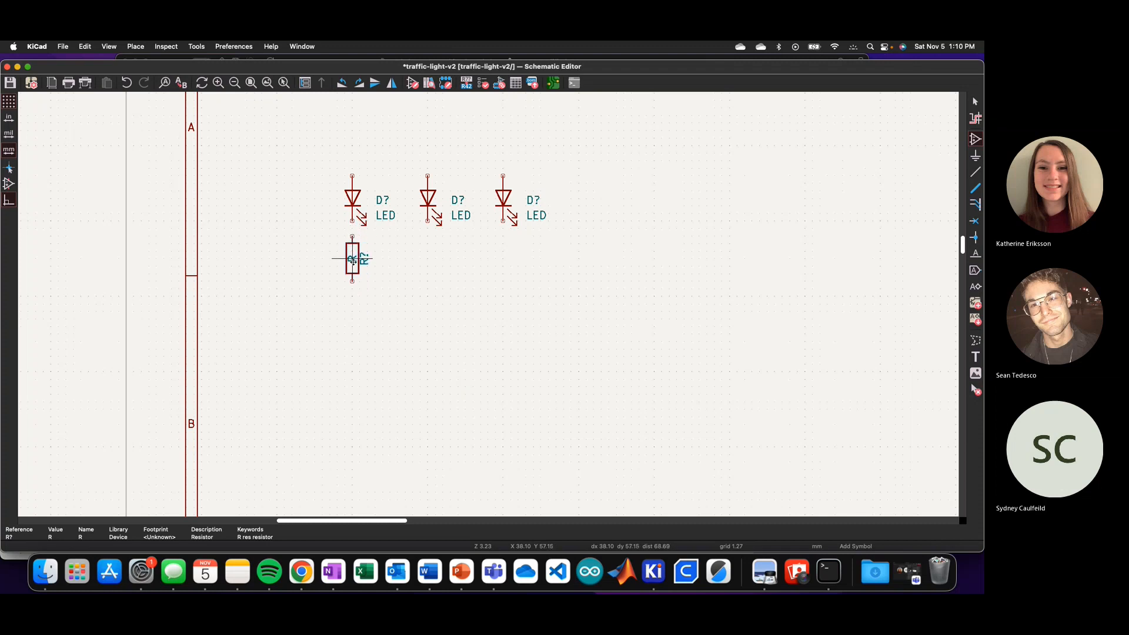
left_click(352, 273)
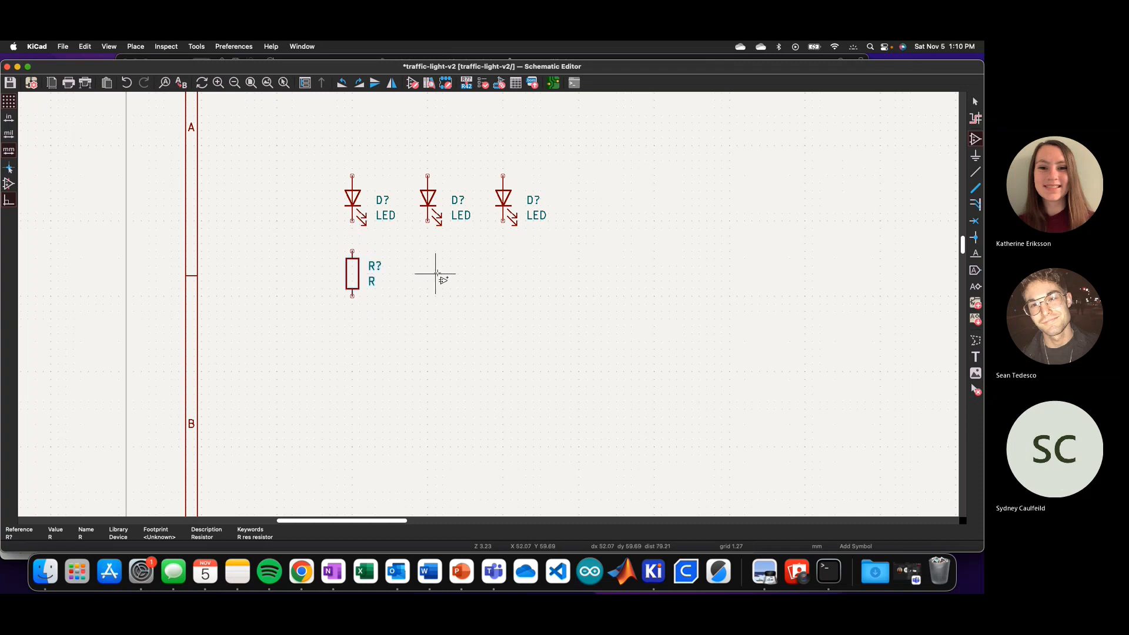
key("Escape")
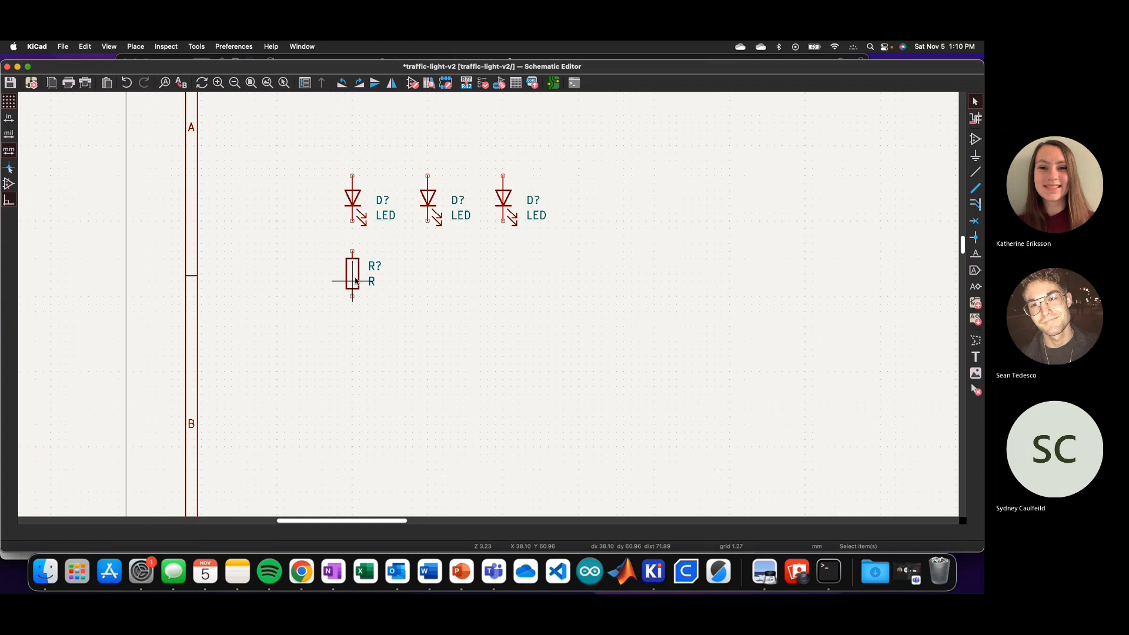
- Duplicate the resistor twice, placing one copy below the second LED and one below the third, level with the original
left_click(356, 280)
key("super+d")
left_click(429, 278)
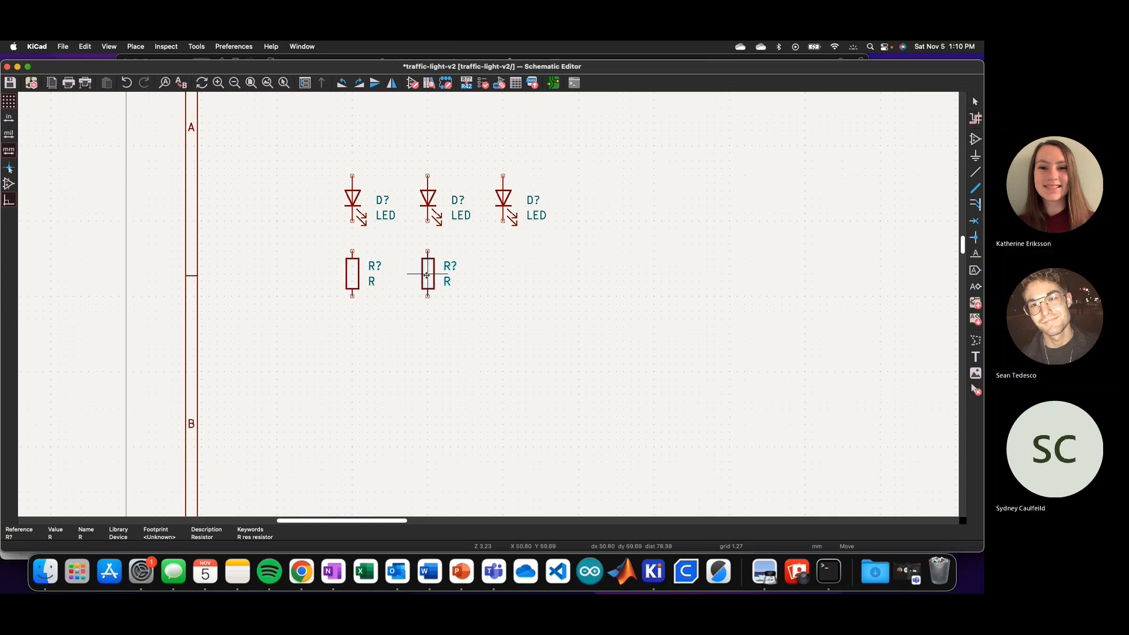
key("super+d")
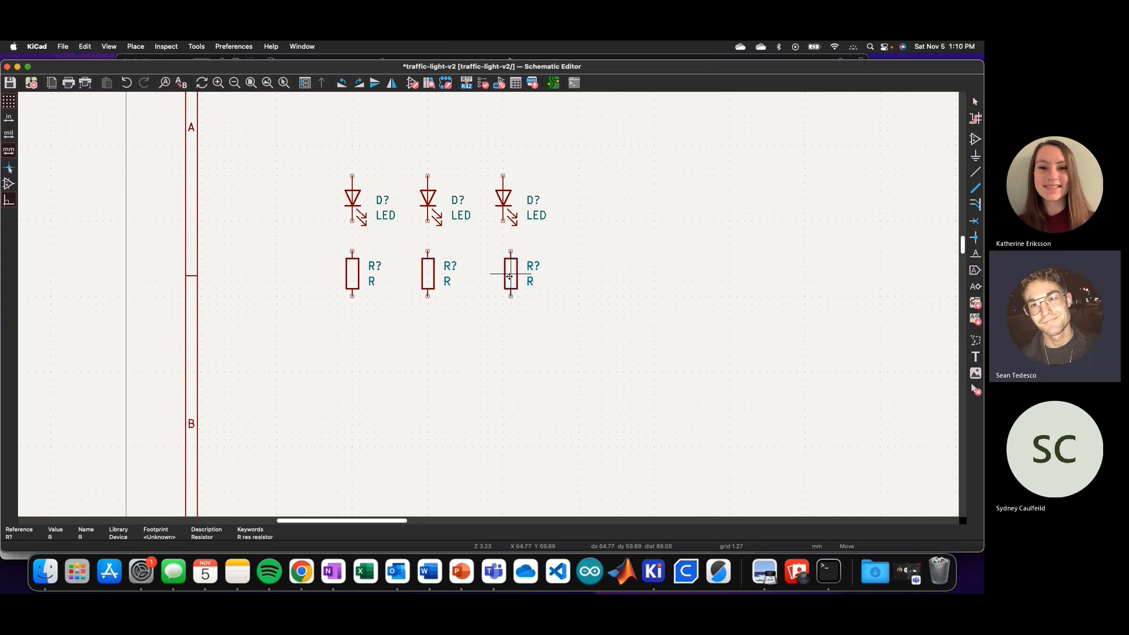
left_click(505, 276)
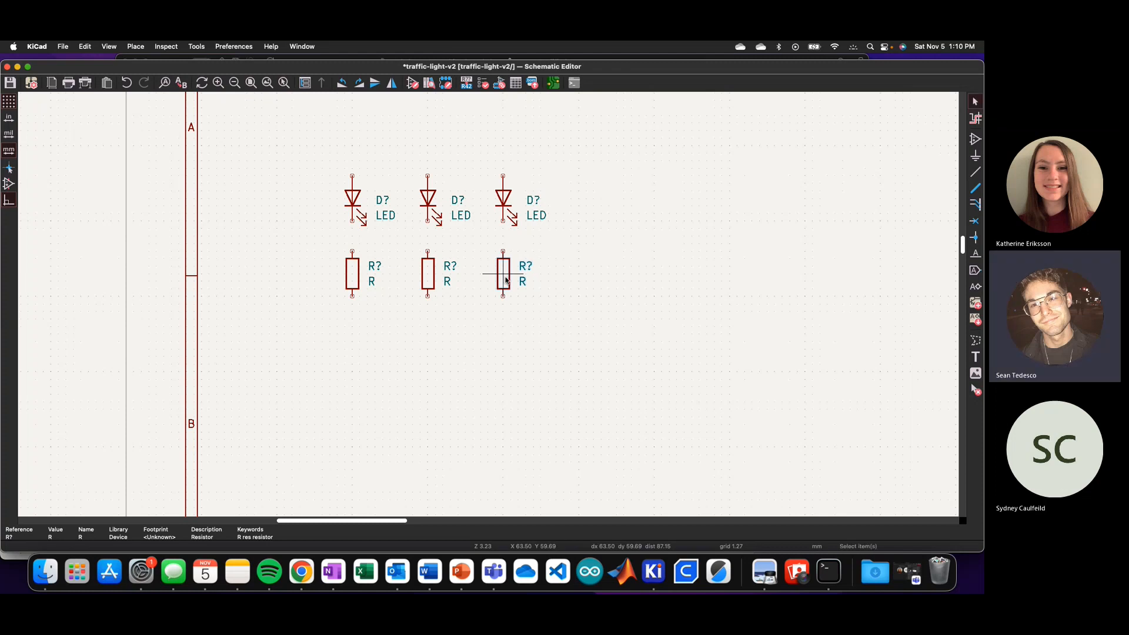
left_click(601, 274)
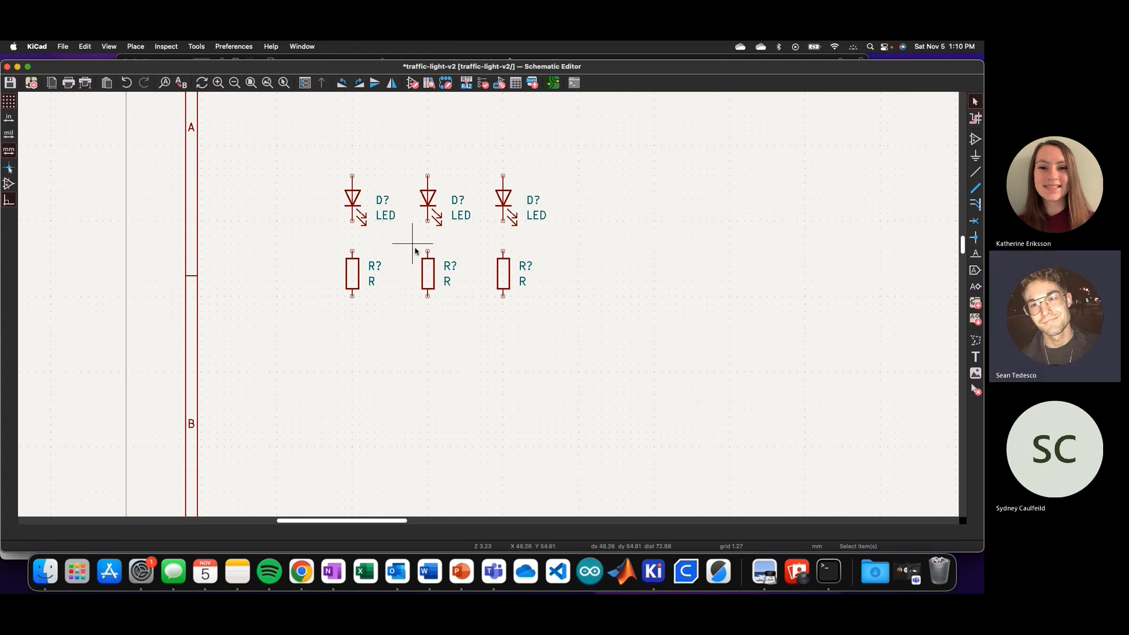
- Find the GND power symbol with the filter "gnd" and place it below the first resistor, leaving a gap
left_click(976, 155)
left_click(690, 215)
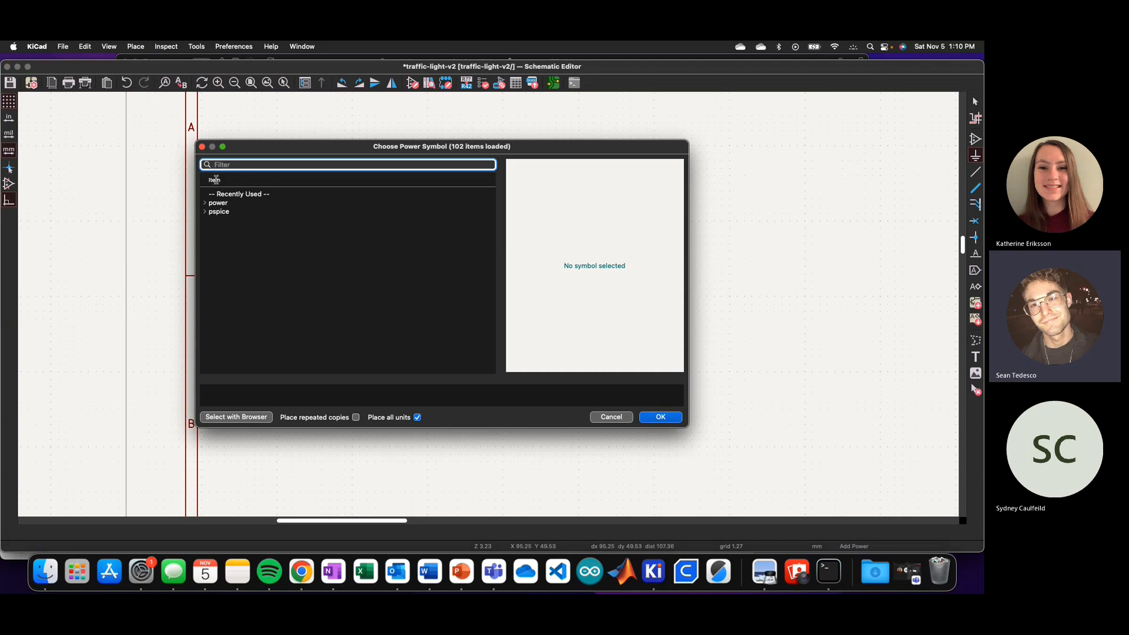
left_click(205, 202)
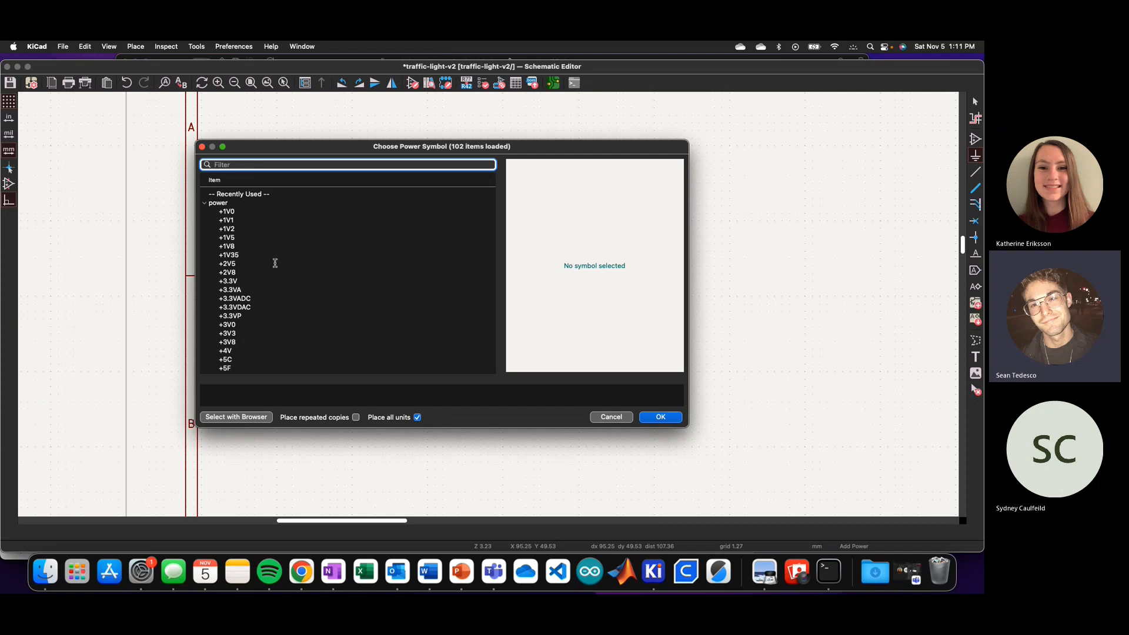
type("gnd")
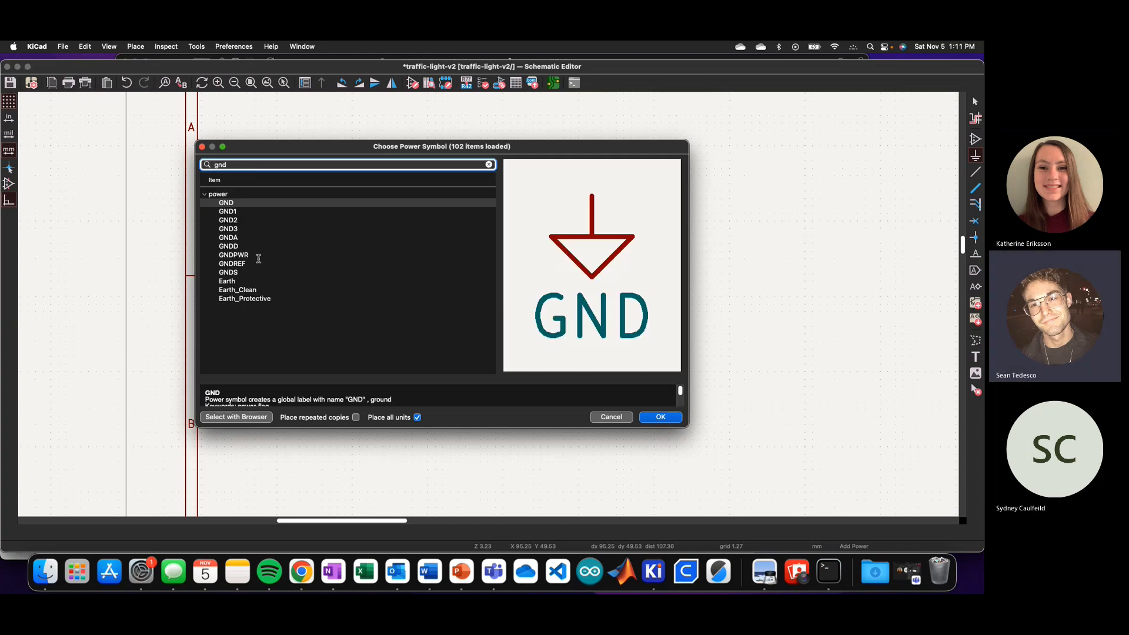
left_click(231, 202)
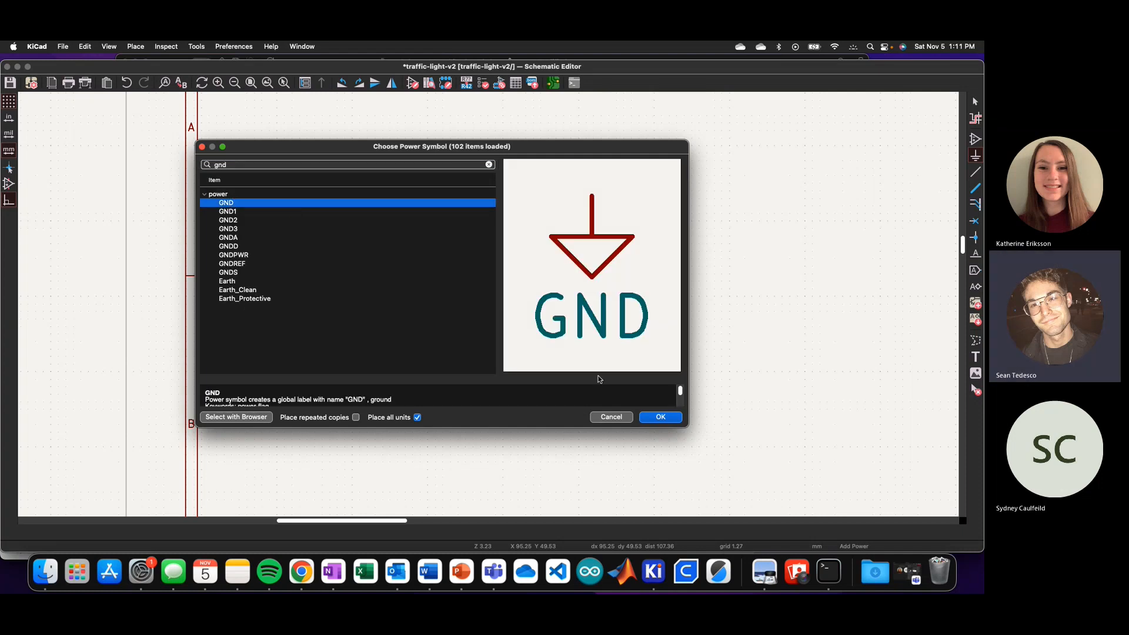
left_click(660, 417)
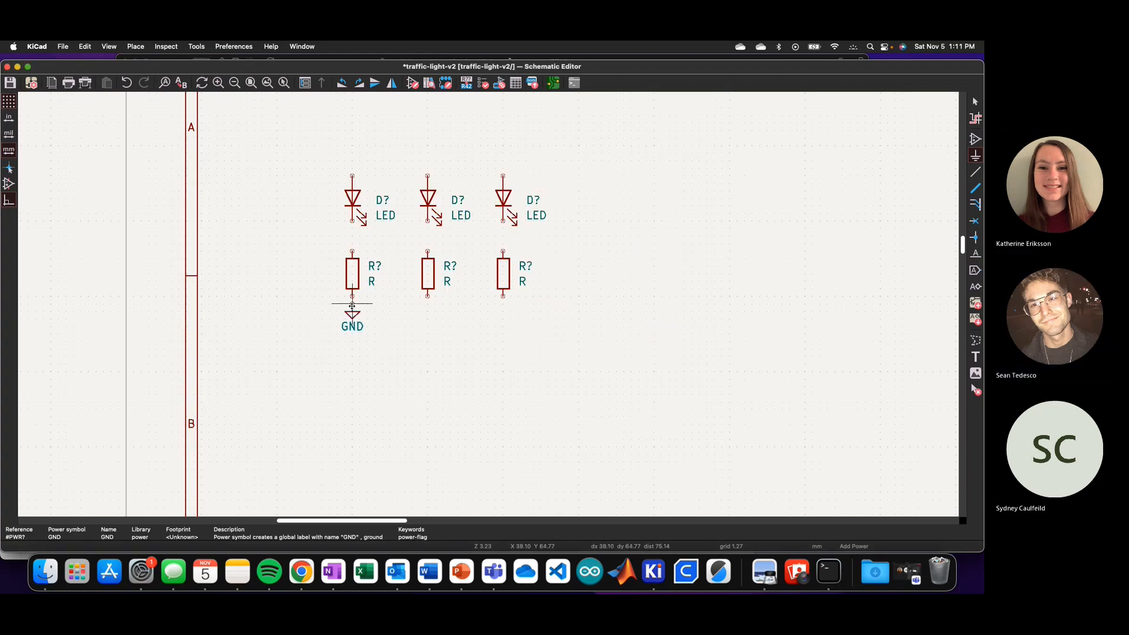
left_click(352, 327)
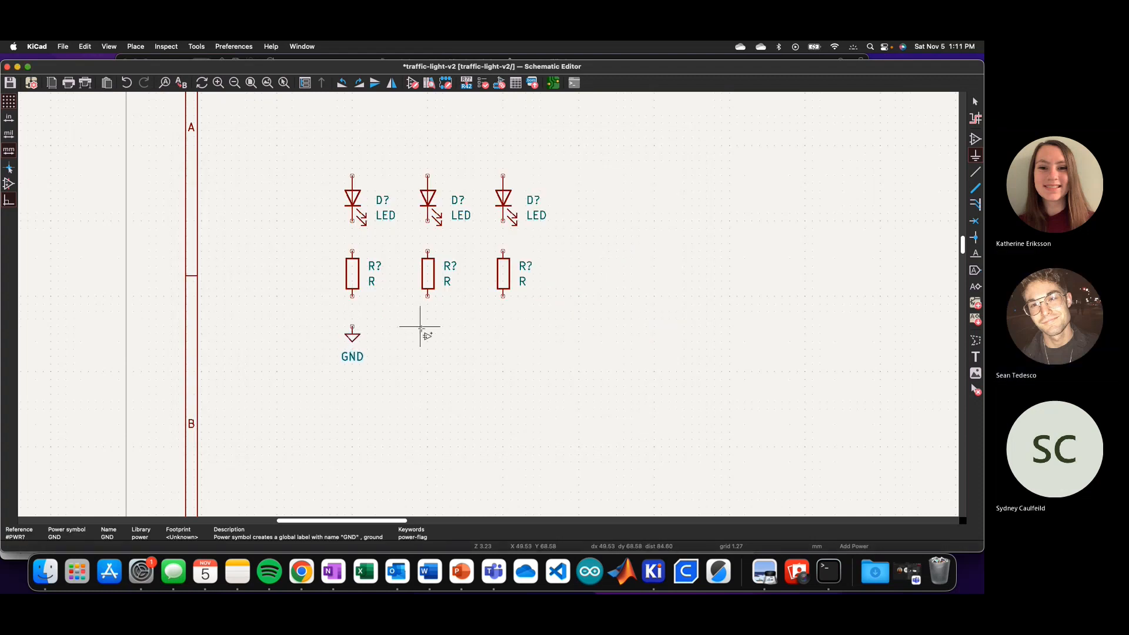
key("Escape")
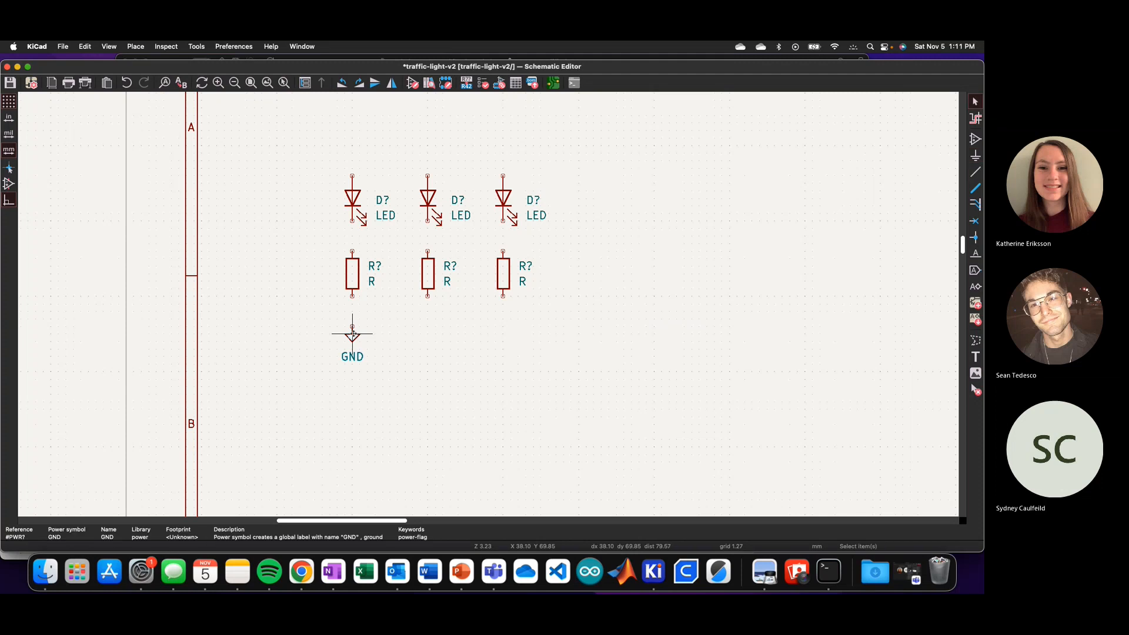
- Duplicate the GND symbol twice, placing one copy below the second resistor and one below the third
left_click(353, 334)
key("super+d")
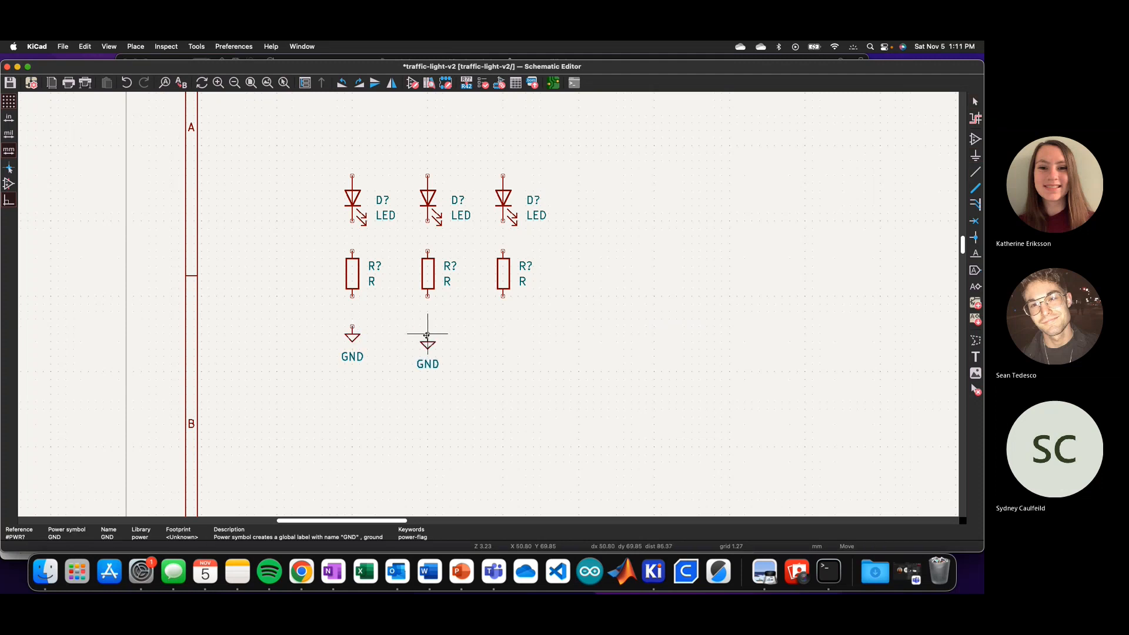
left_click(427, 327)
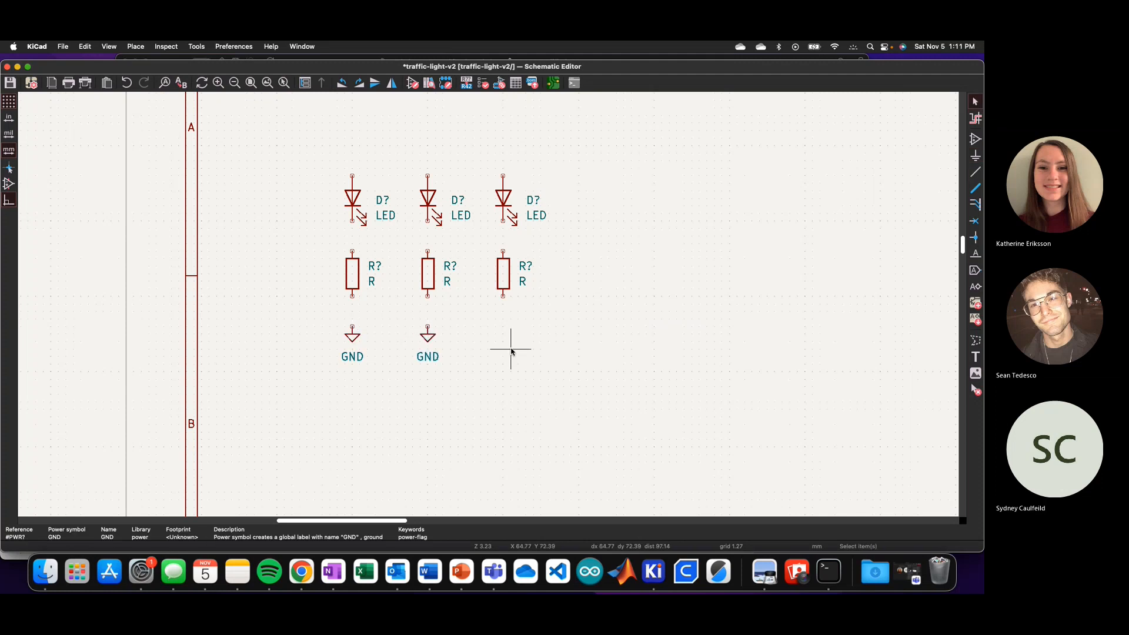
key("super+d")
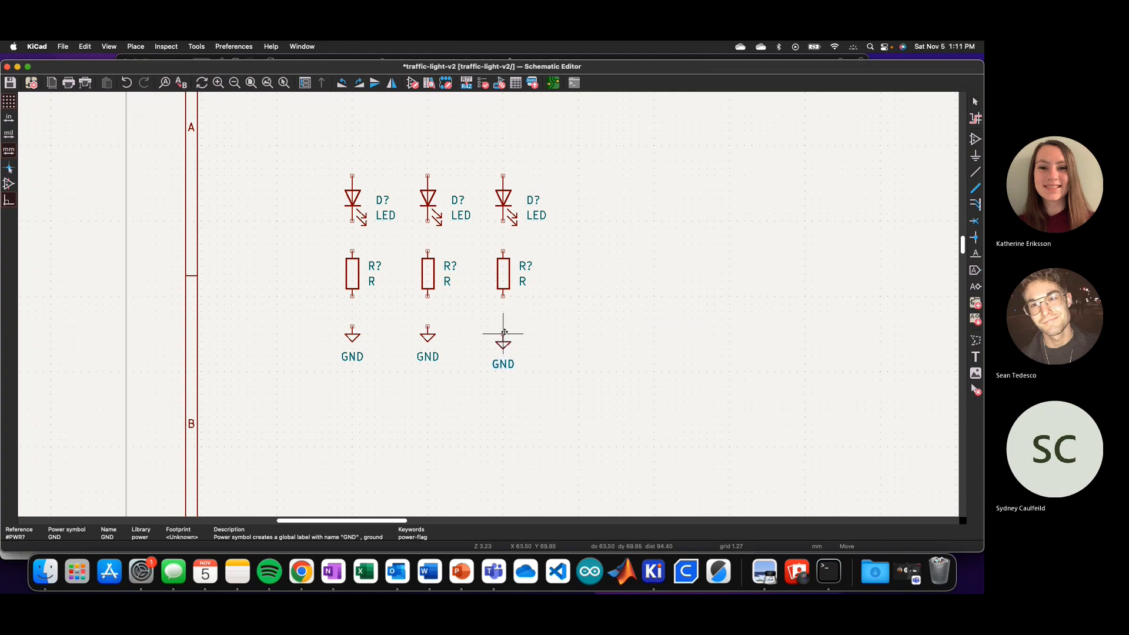
left_click(504, 335)
left_click(541, 343)
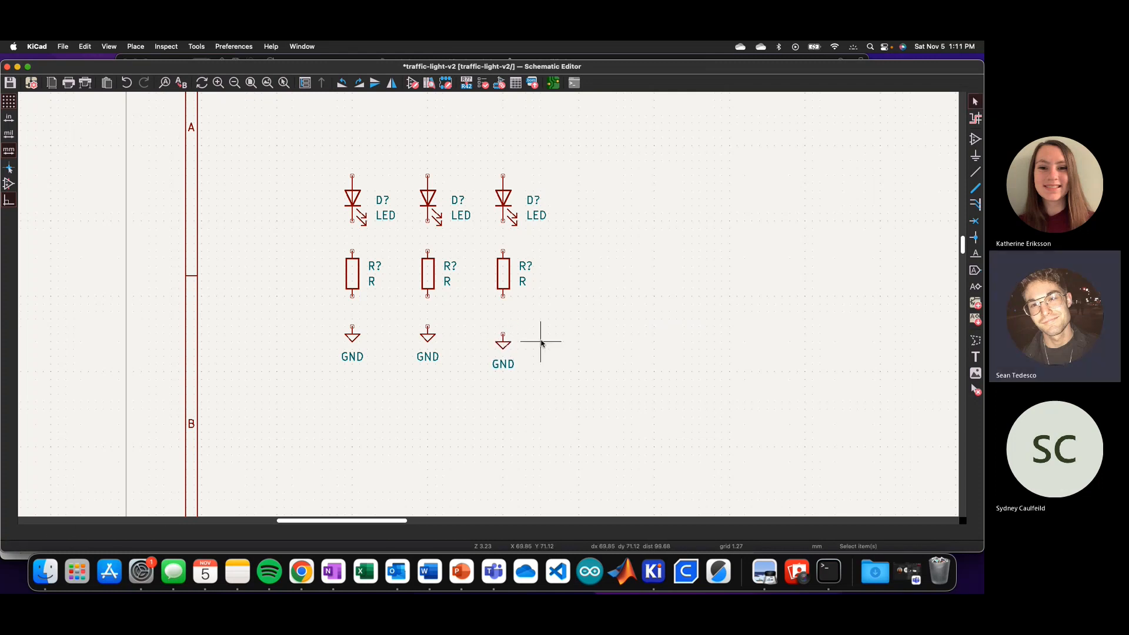
- Move the third GND symbol up so it is level with the other two GND symbols
left_click(504, 341)
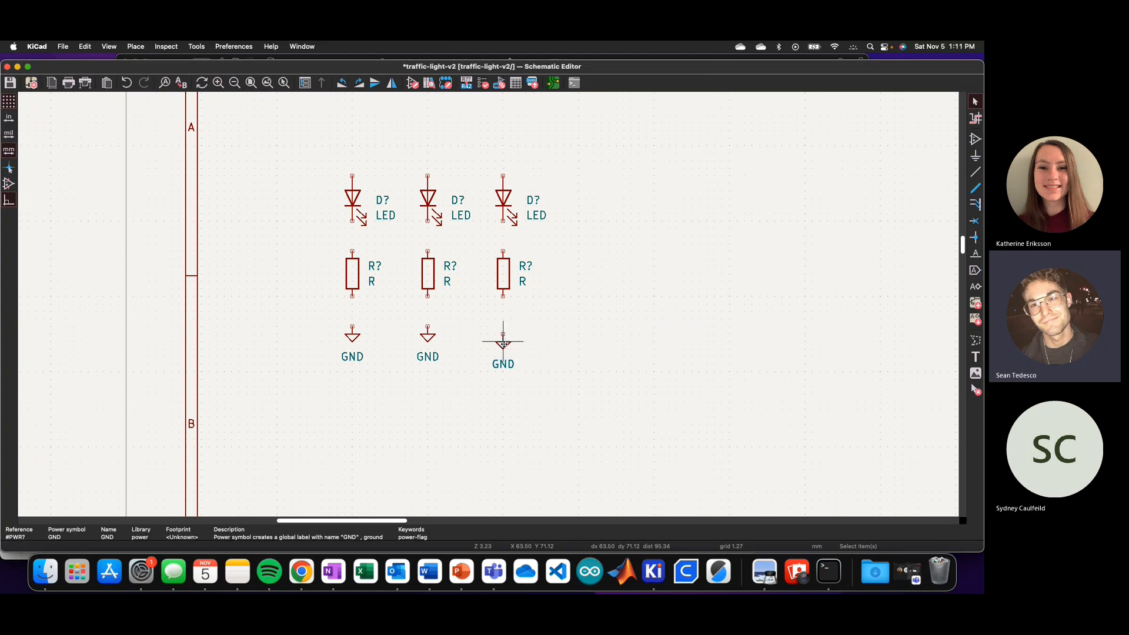
key("m")
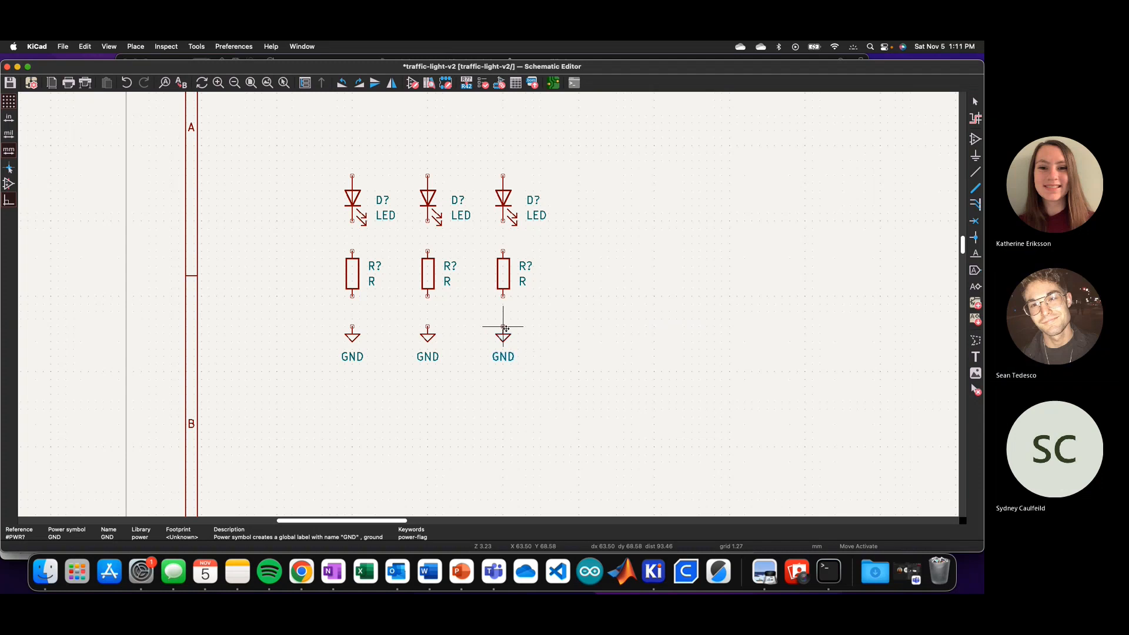
left_click(504, 328)
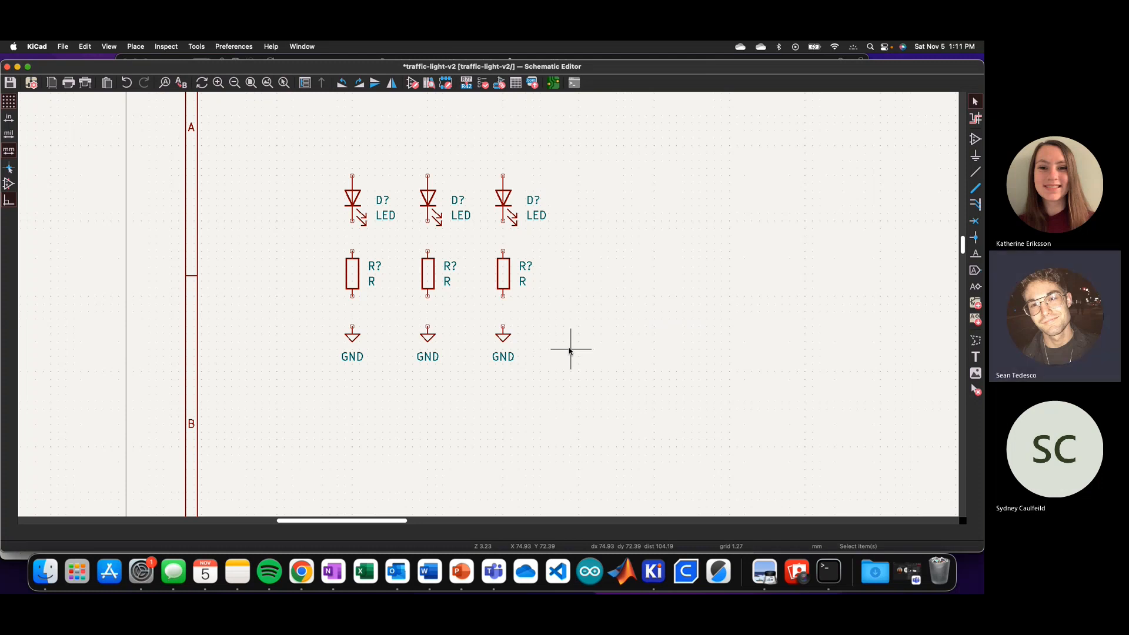
scroll(570, 351, "down", 5)
scroll(488, 306, "up", 2)
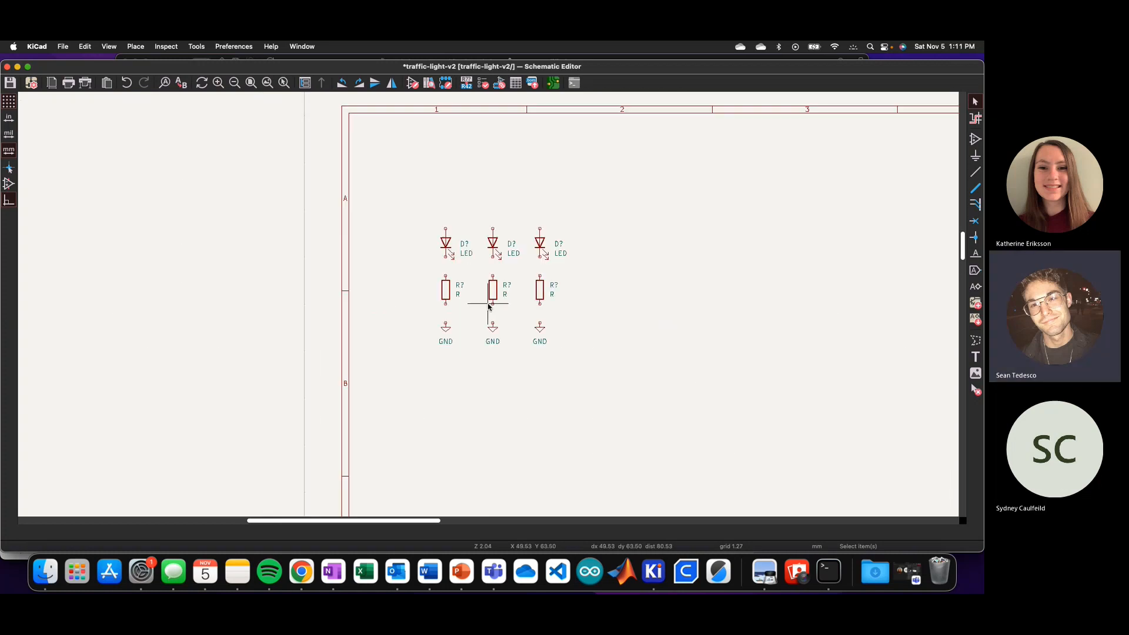
scroll(488, 306, "up", 2)
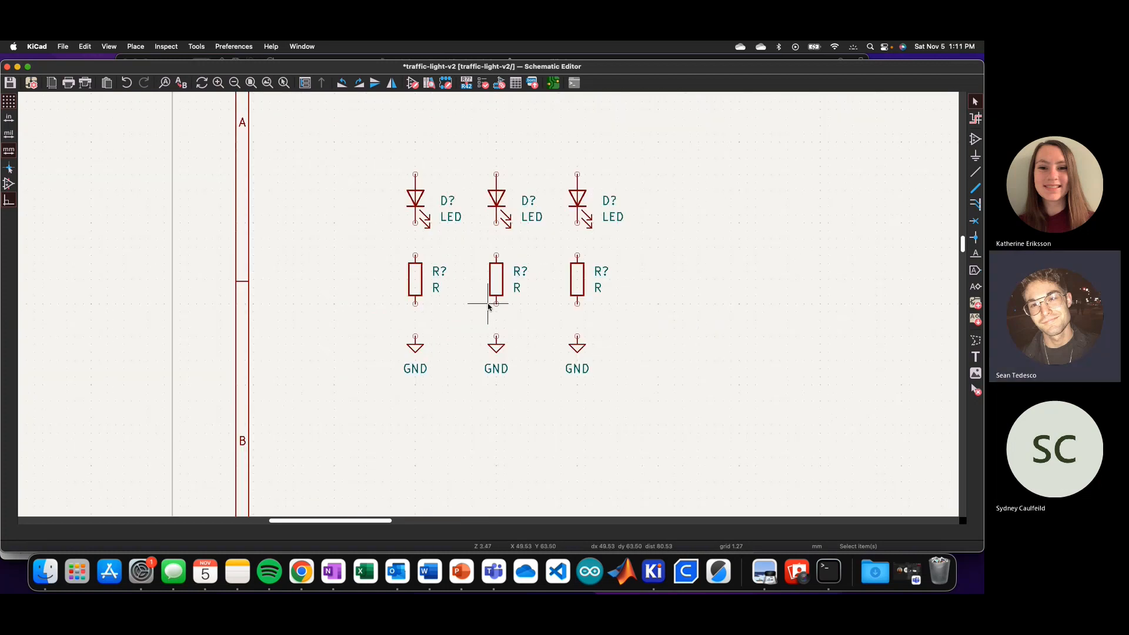
left_click(971, 144)
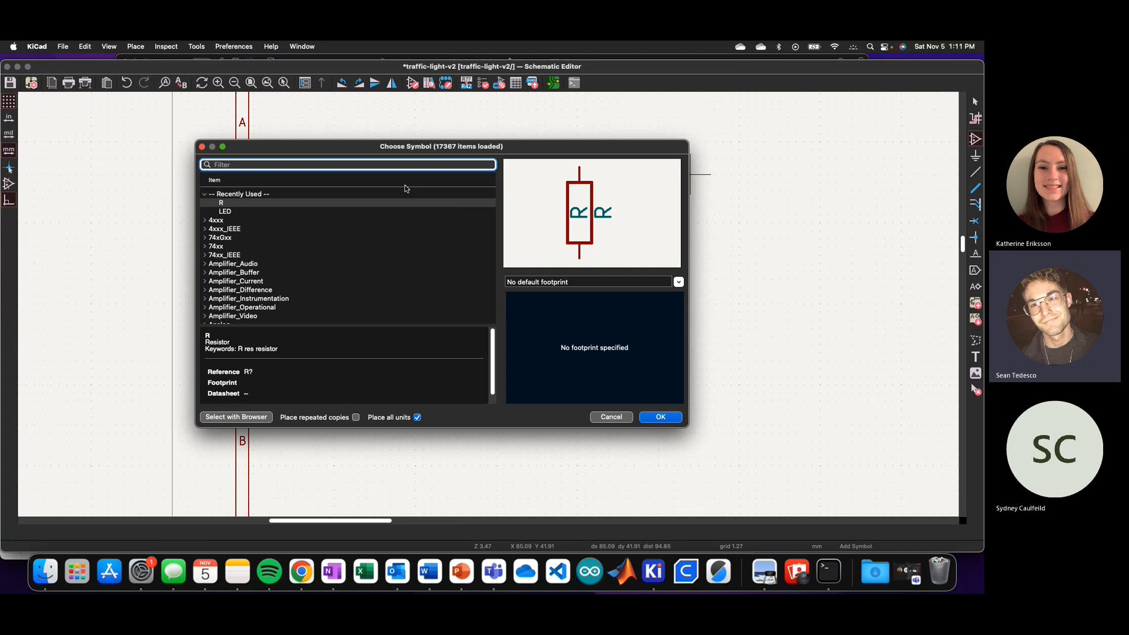
type("Conn")
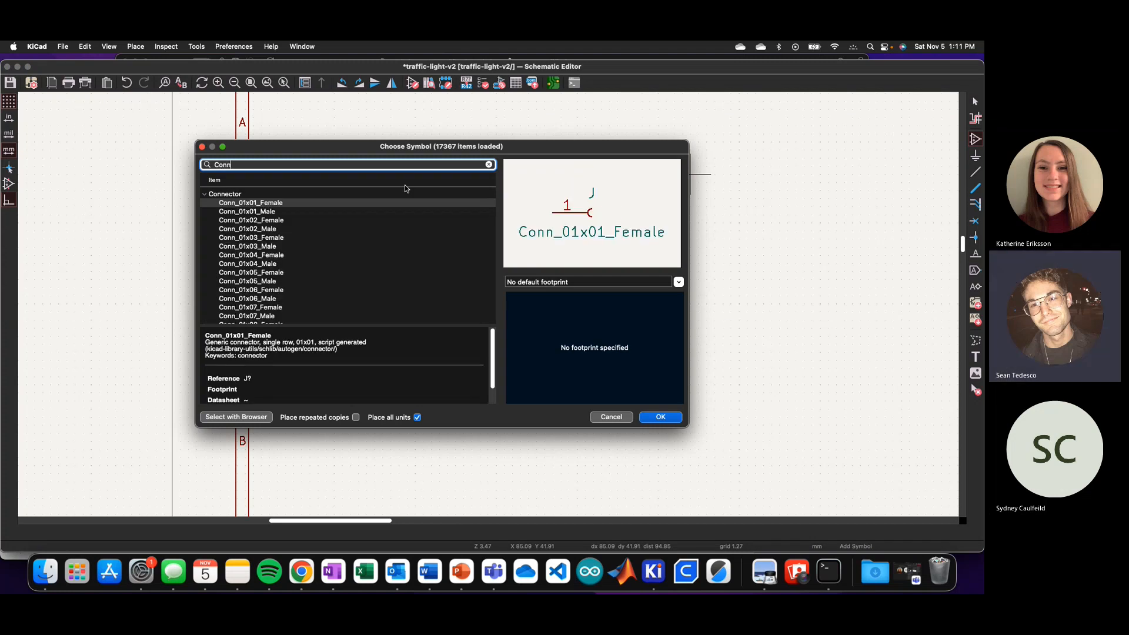
scroll(276, 221, "down", 3)
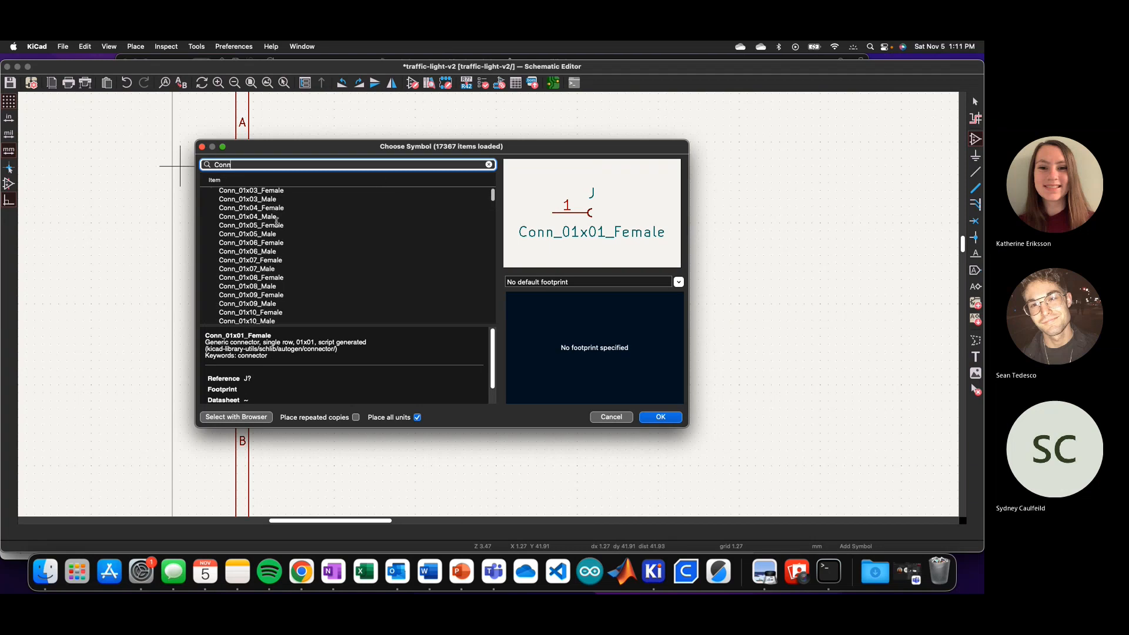
scroll(277, 221, "up", 3)
left_click(258, 263)
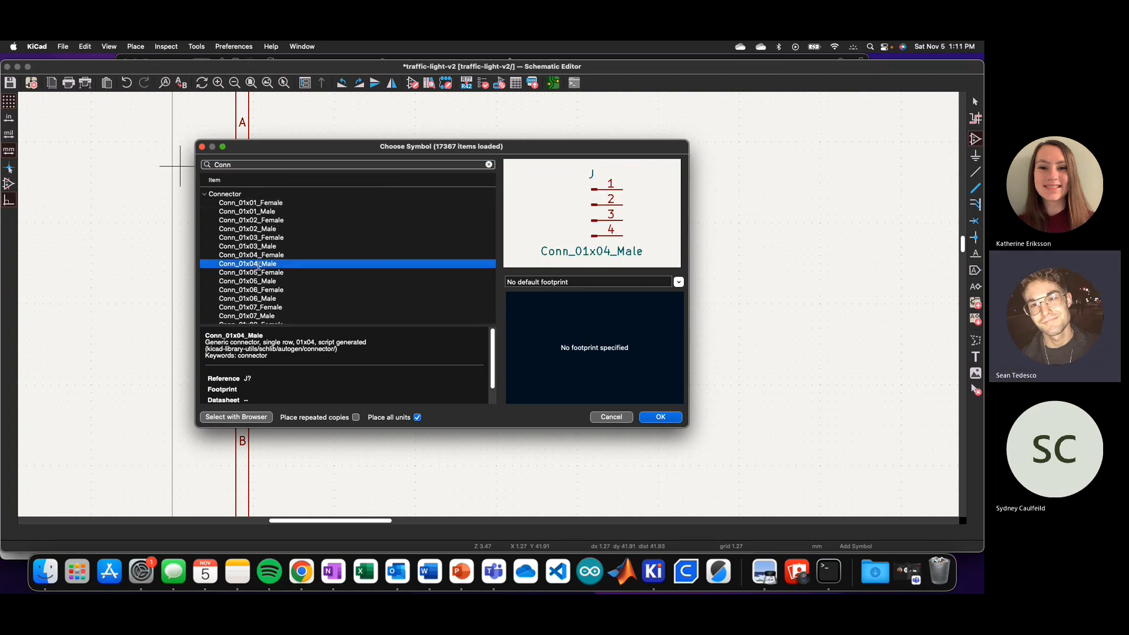
scroll(277, 273, "down", 5)
scroll(286, 280, "up", 10)
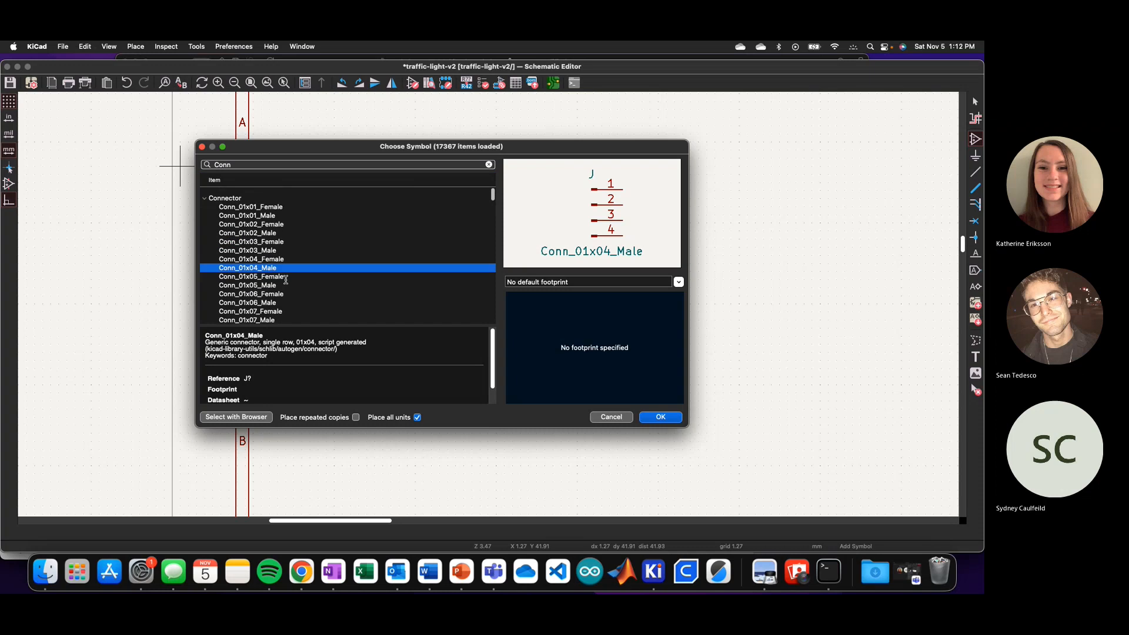
left_click(205, 194)
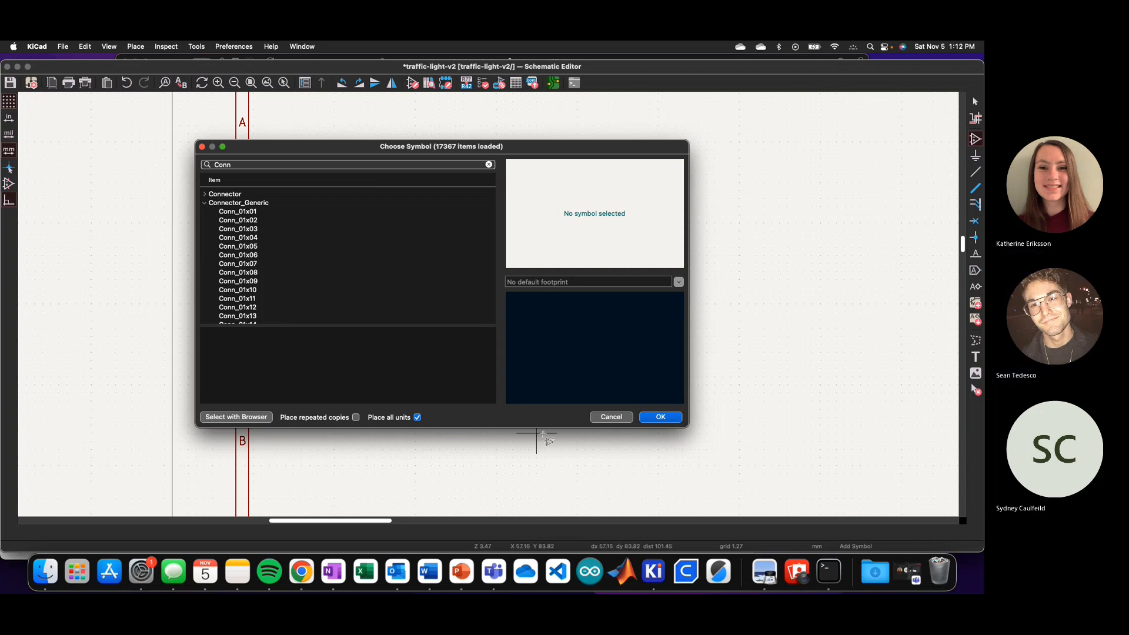
left_click(610, 417)
scroll(487, 306, "up", 3)
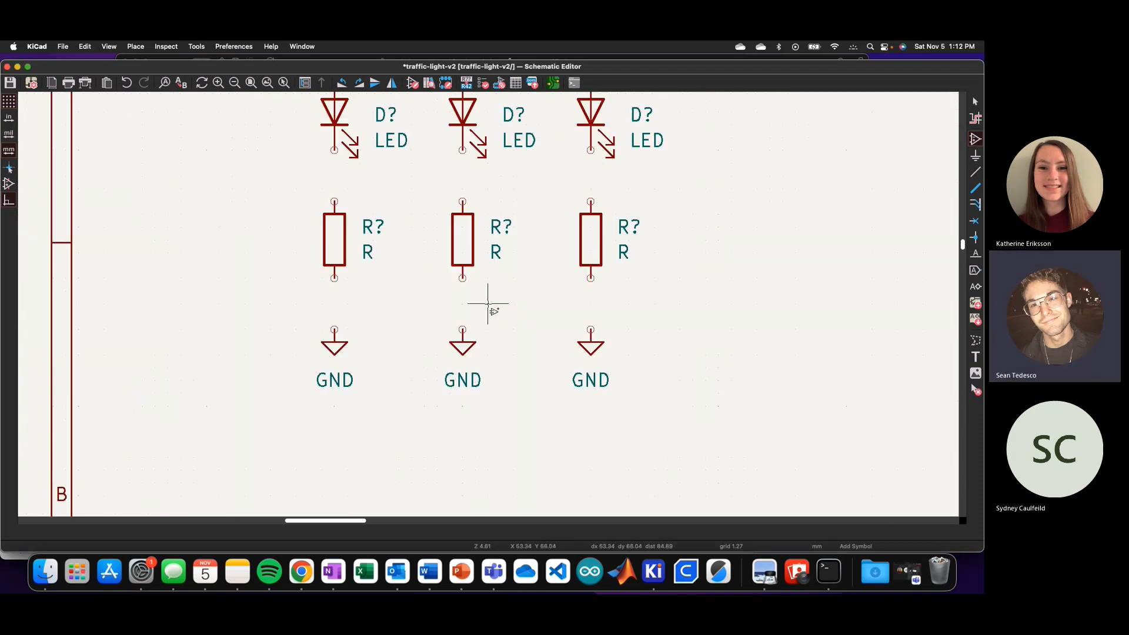
scroll(494, 307, "down", 4)
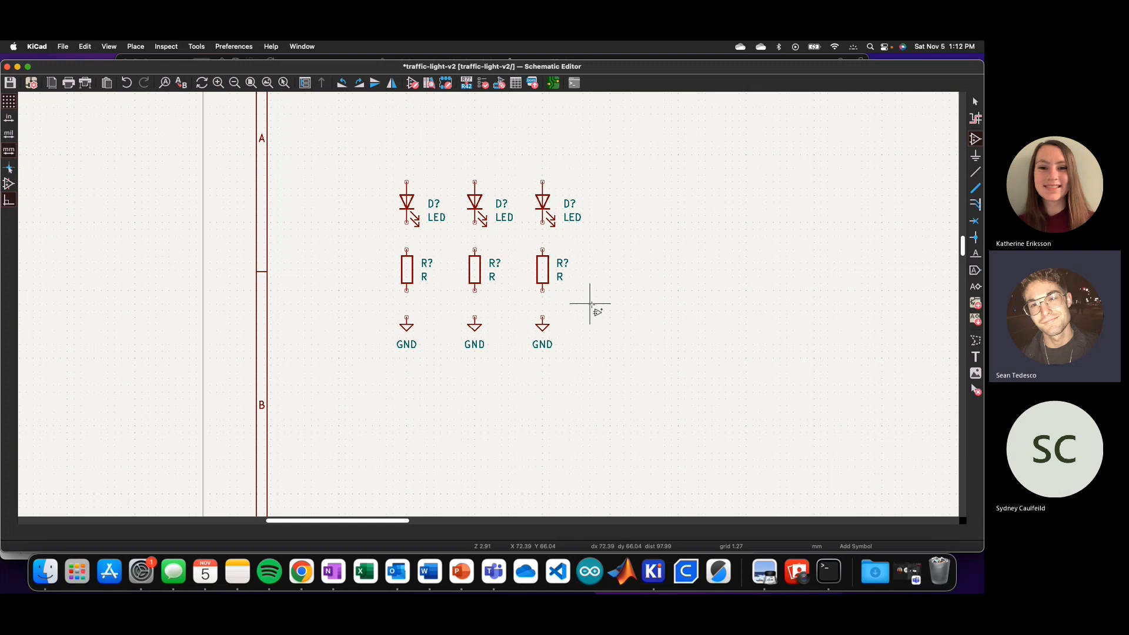
middle_click_drag(616, 305, 487, 302)
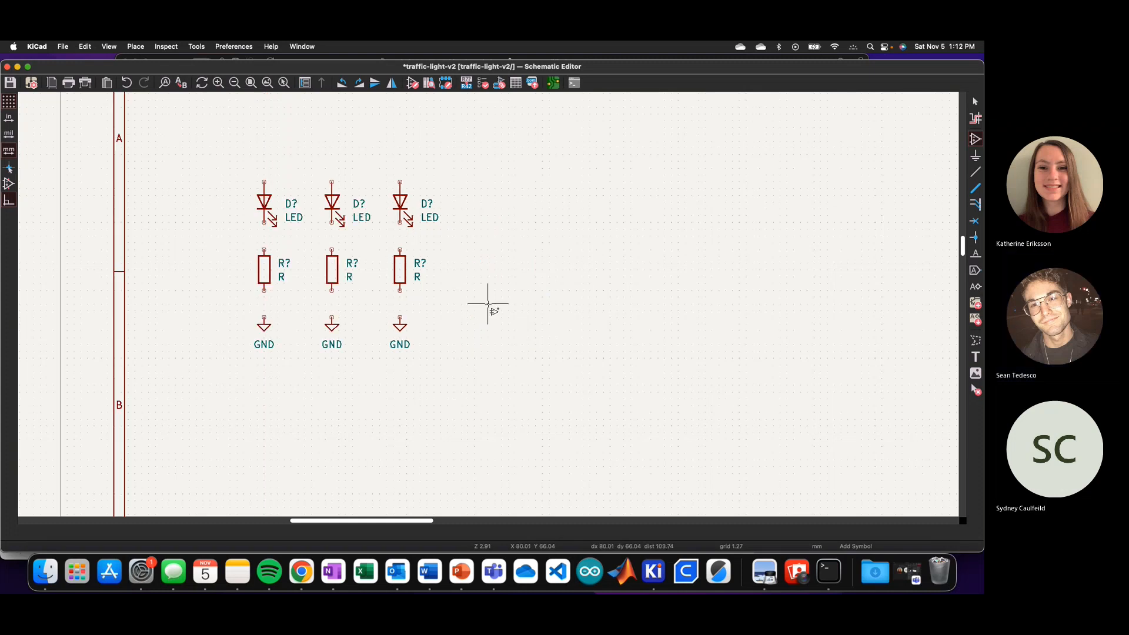
scroll(486, 302, "up", 5)
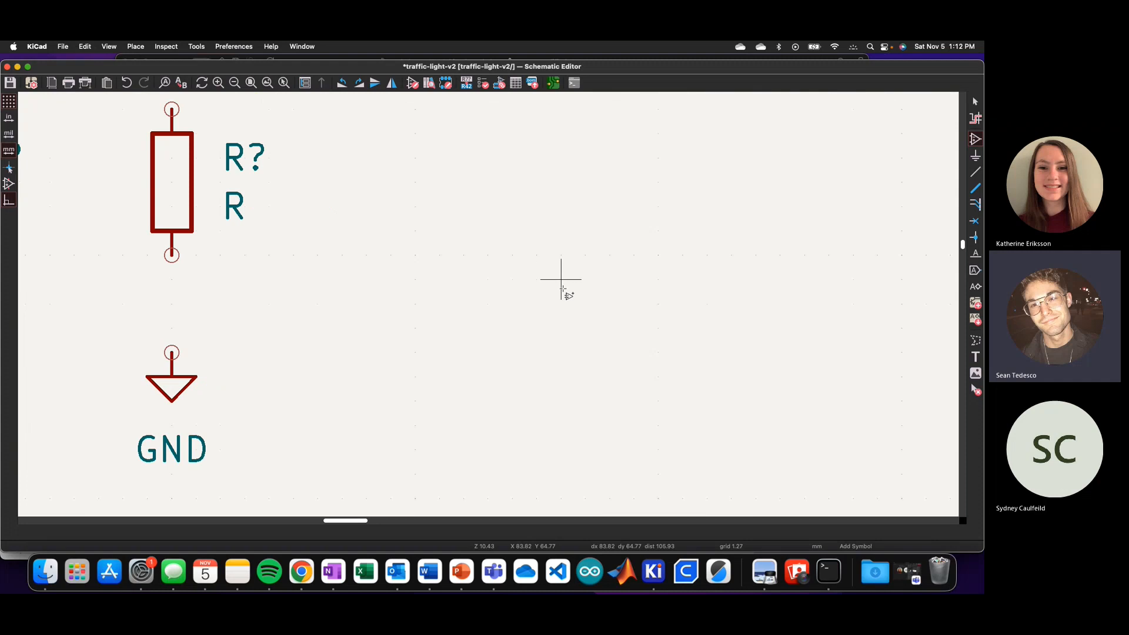
scroll(486, 304, "down", 7)
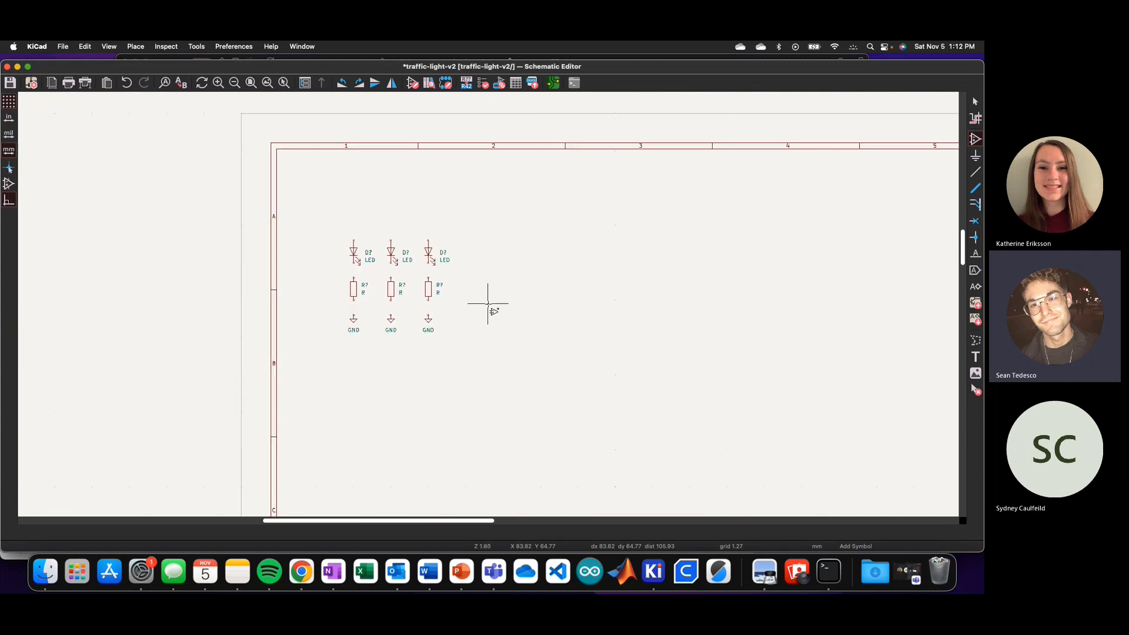
scroll(488, 304, "up", 2)
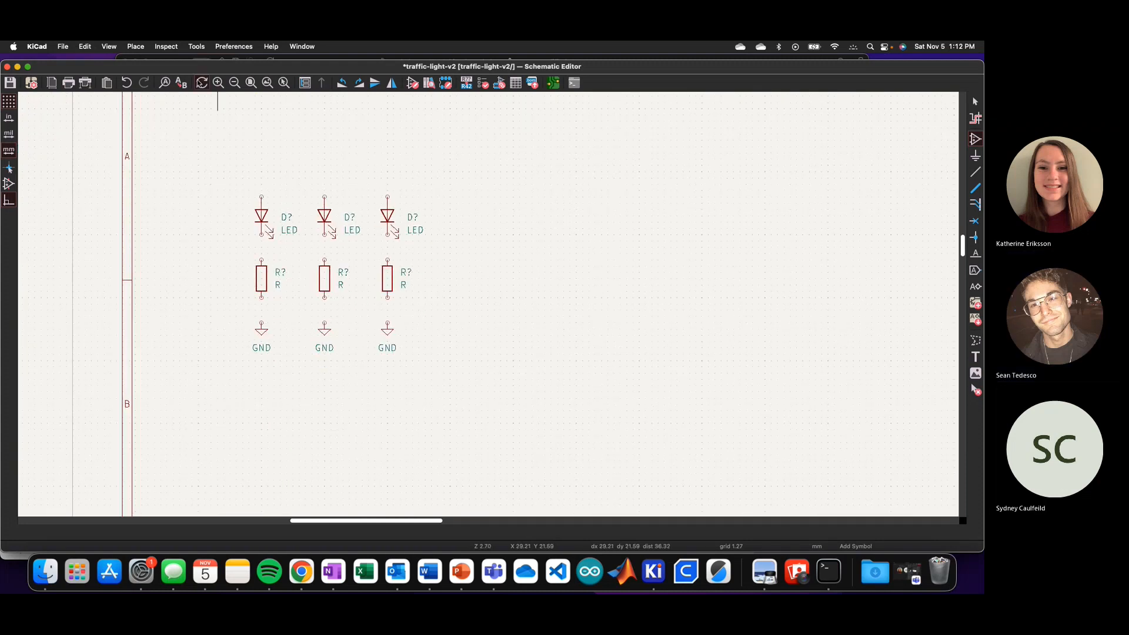
- Review the grid properties, including the current grid size and fast-switching grids, and close them without changes
left_click_drag(116, 53, 116, 51)
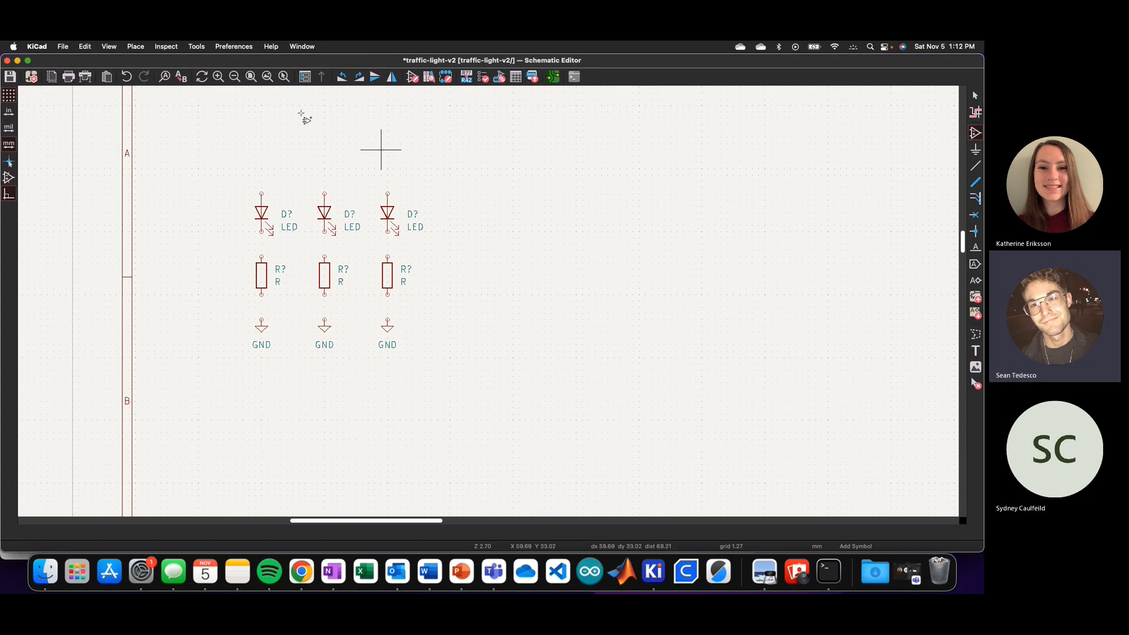
left_click(112, 47)
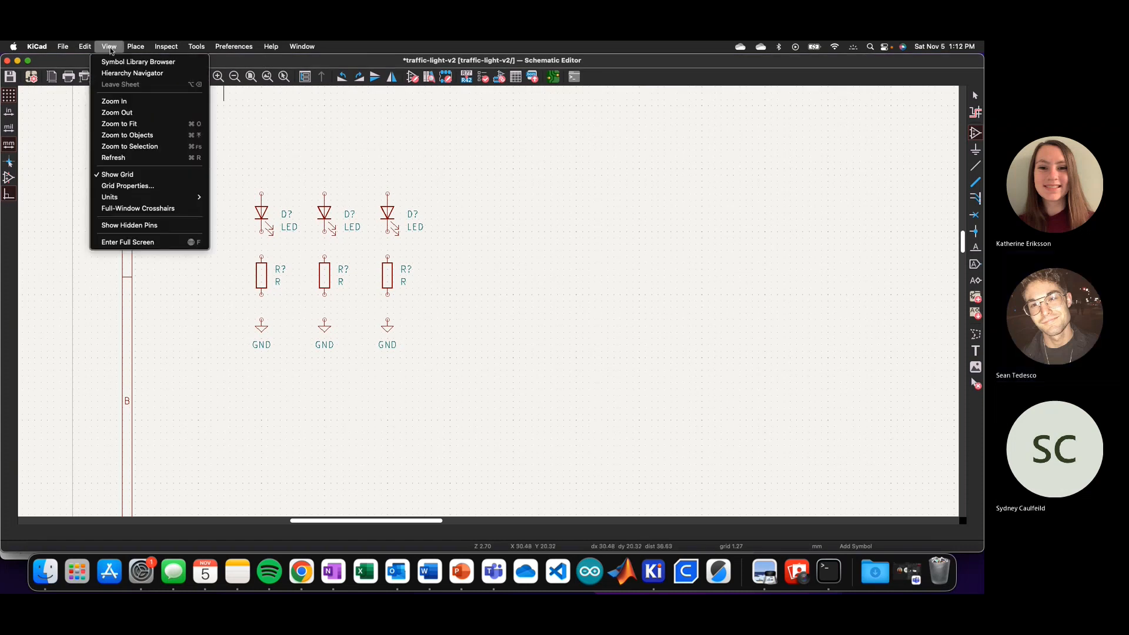
left_click(127, 185)
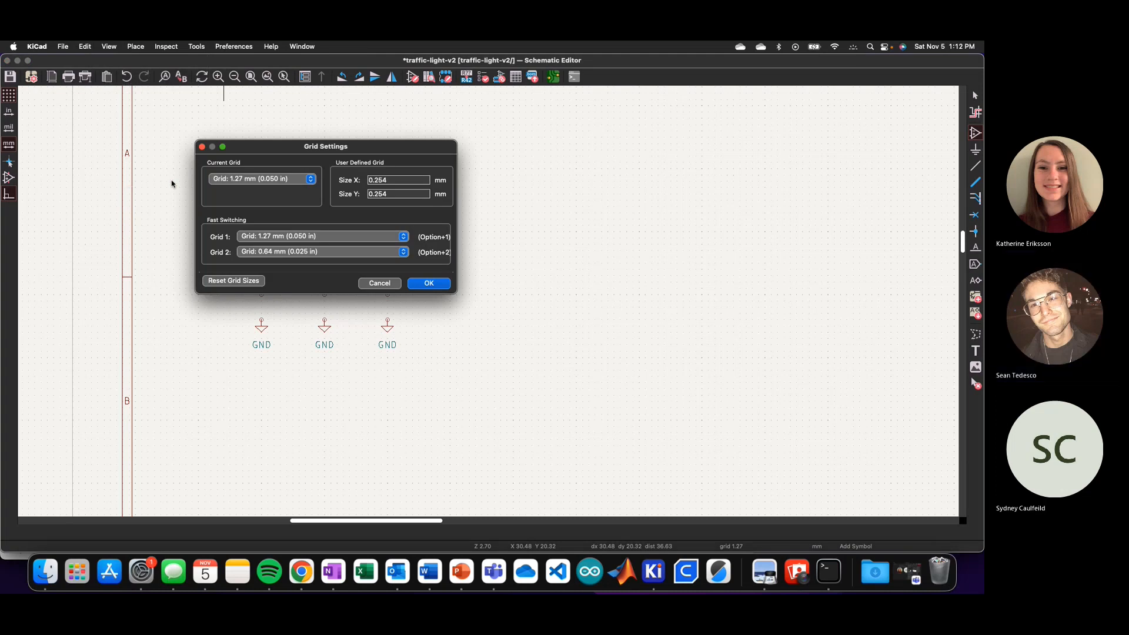
left_click(429, 283)
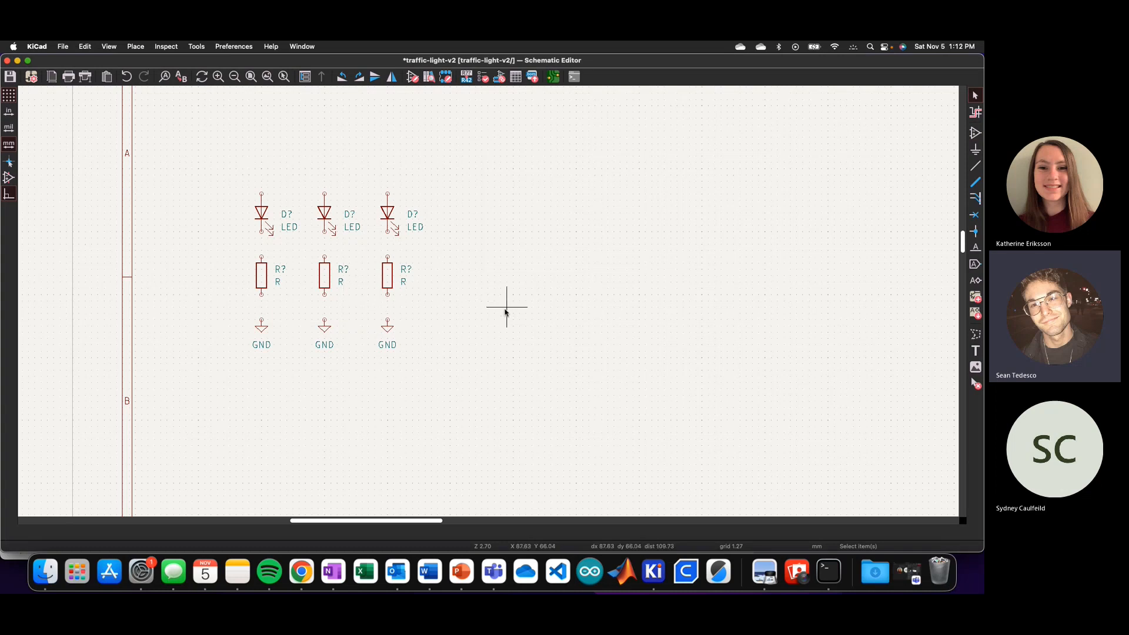
- Filter the symbol library for "conn" and choose the four-pin Conn_01x04 from Connector_Generic
left_click(976, 134)
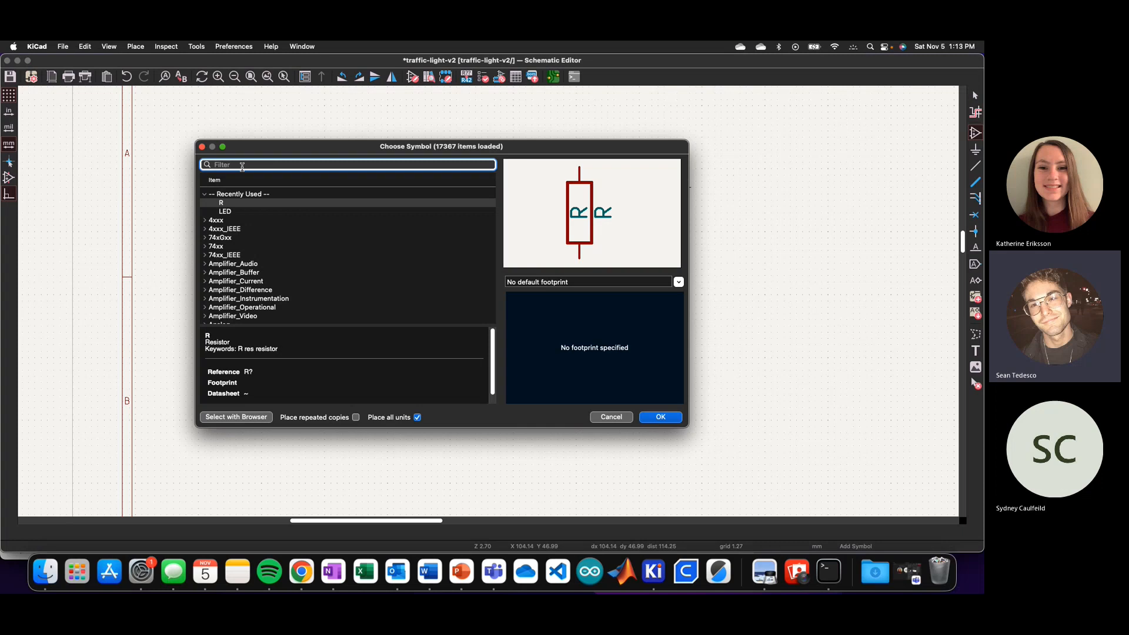
type("conn")
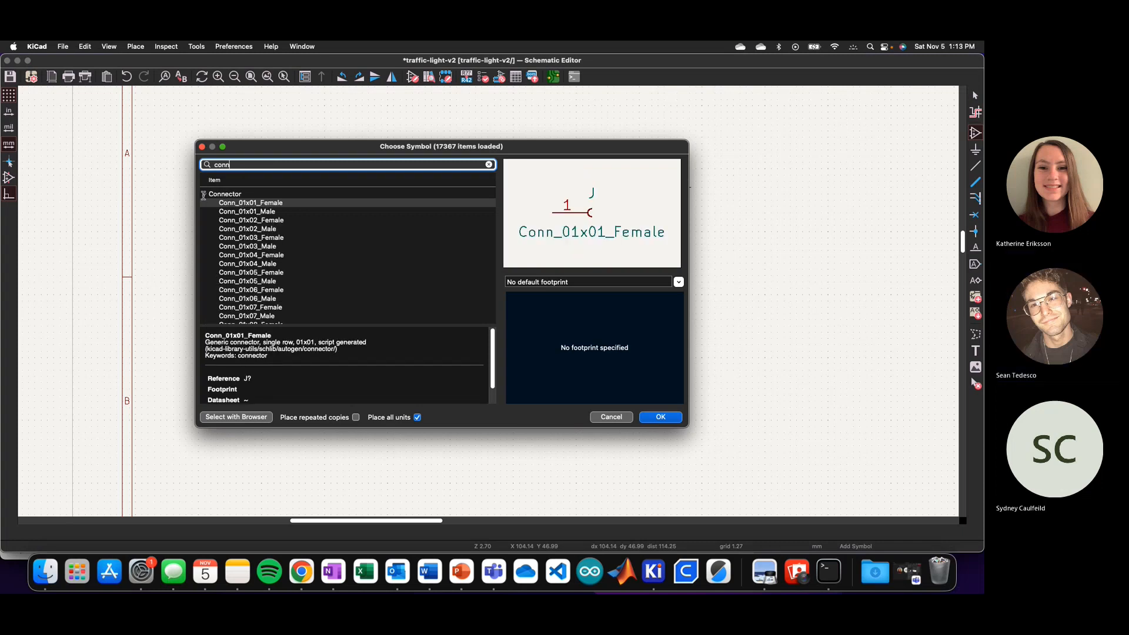
left_click(204, 194)
left_click(240, 219)
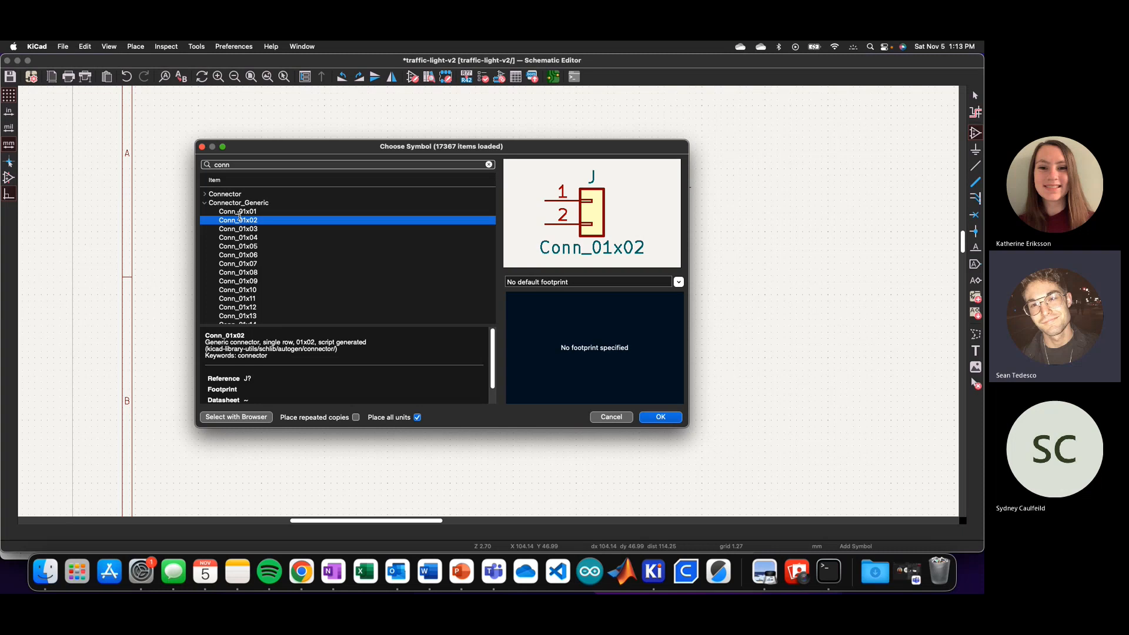
key("Down")
key("Down")
key("Down")
key("Up")
key("Up")
key("Down")
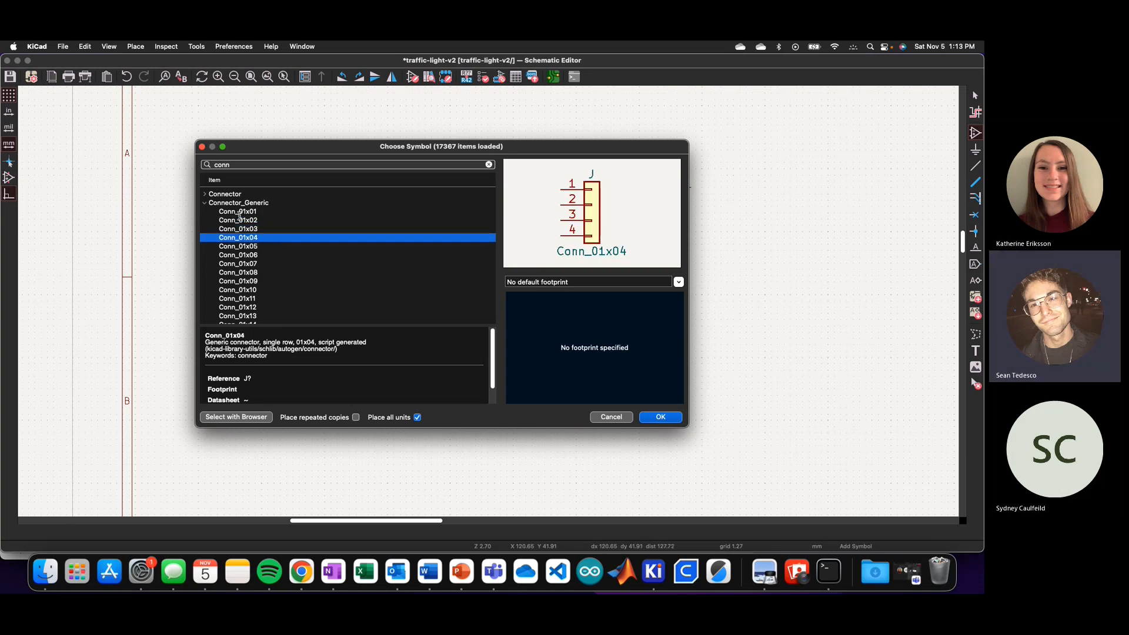
double_click(273, 236)
- Place the Conn_01x04 connector in the free area below the third GND symbol and end symbol placement
scroll(272, 155, "up", 2)
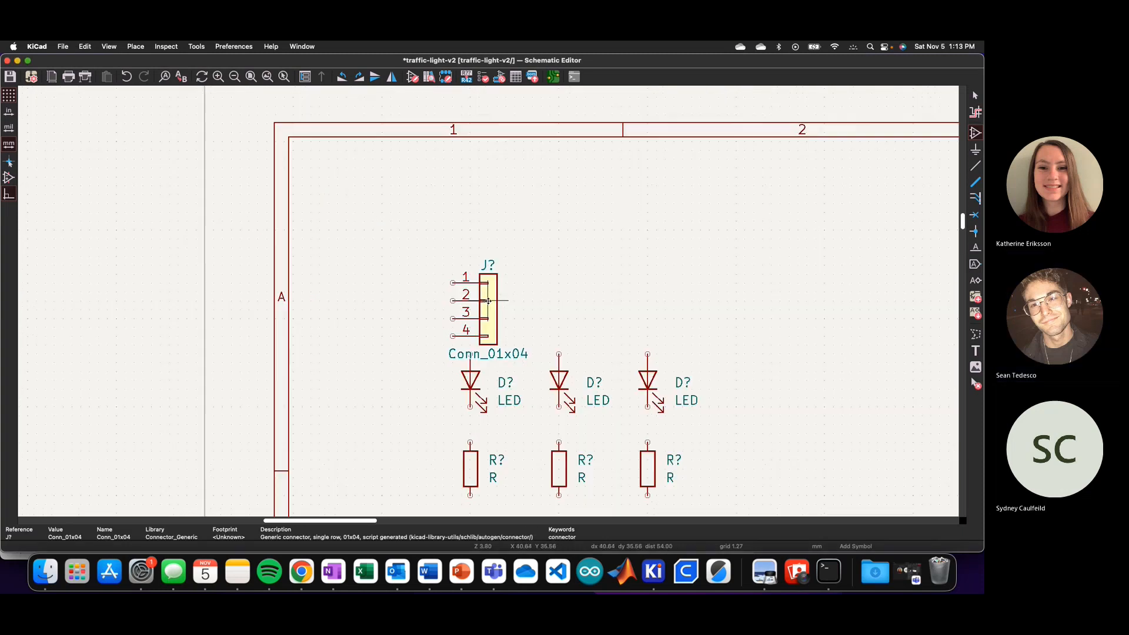
scroll(488, 301, "down", 4)
scroll(488, 301, "down", 1)
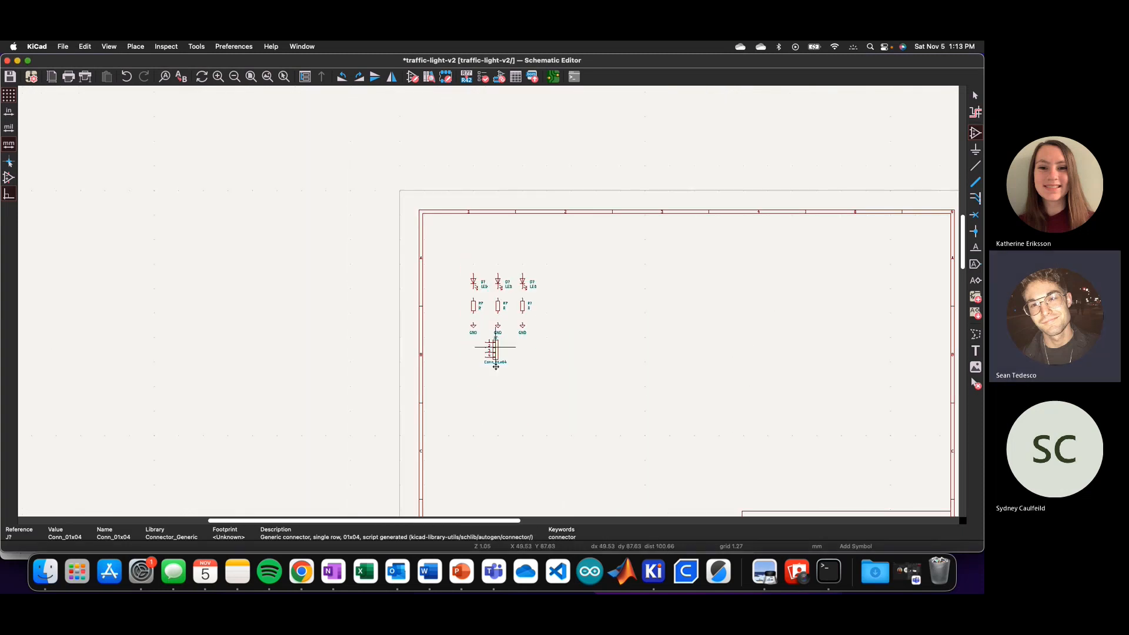
scroll(492, 348, "up", 2)
scroll(488, 301, "up", 1)
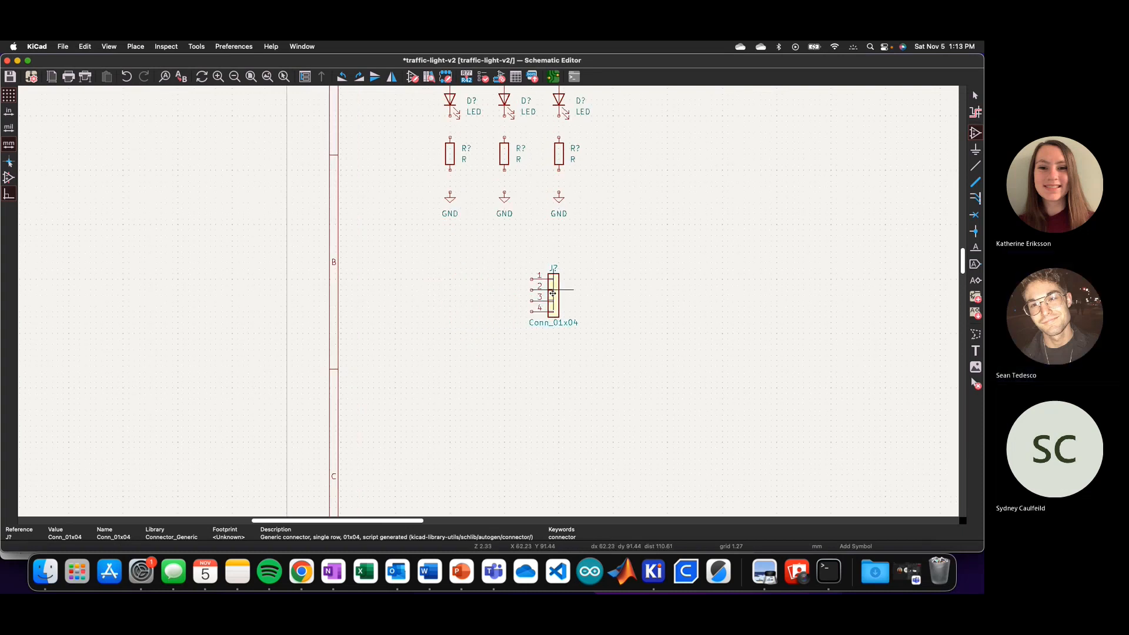
left_click(556, 298)
key("Escape")
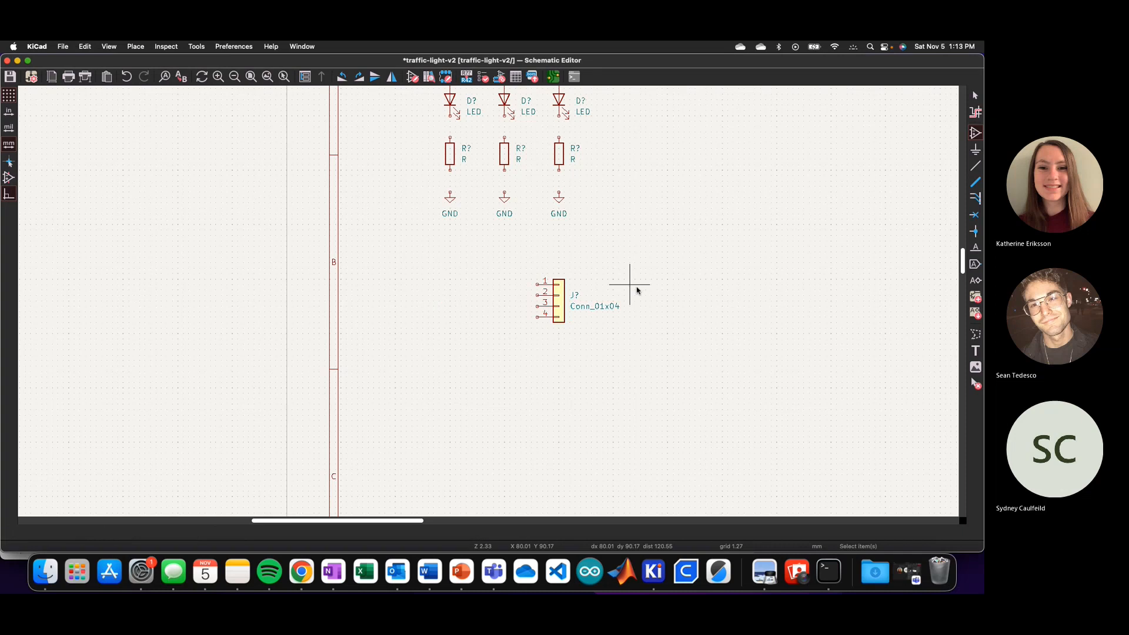
key("Escape")
left_click(585, 306)
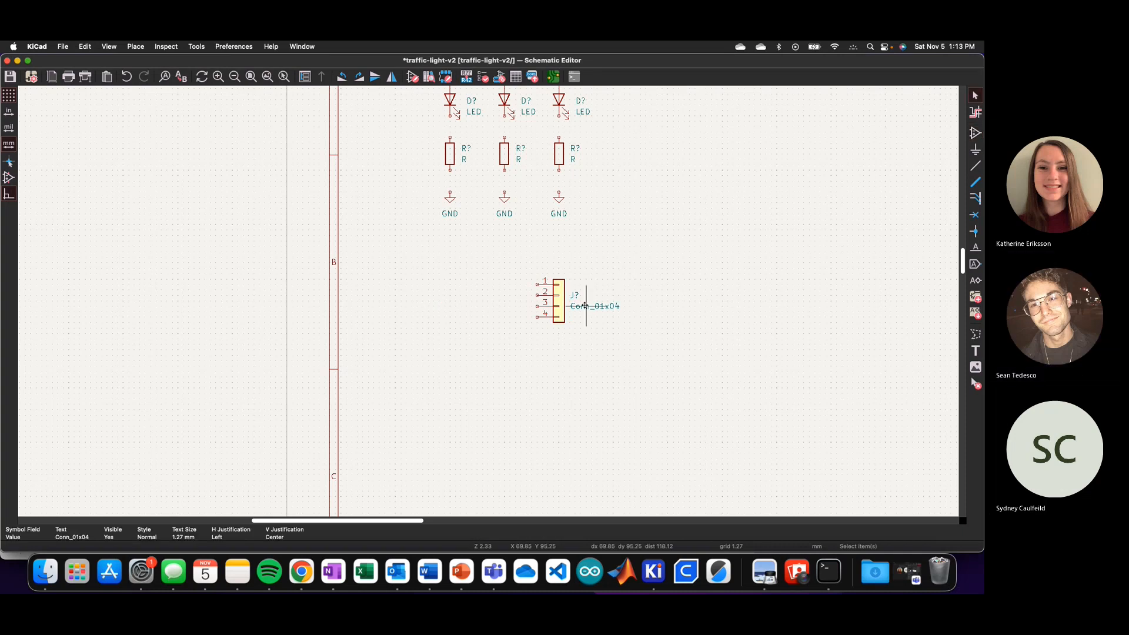
scroll(585, 306, "up", 3)
scroll(410, 215, "down", 1)
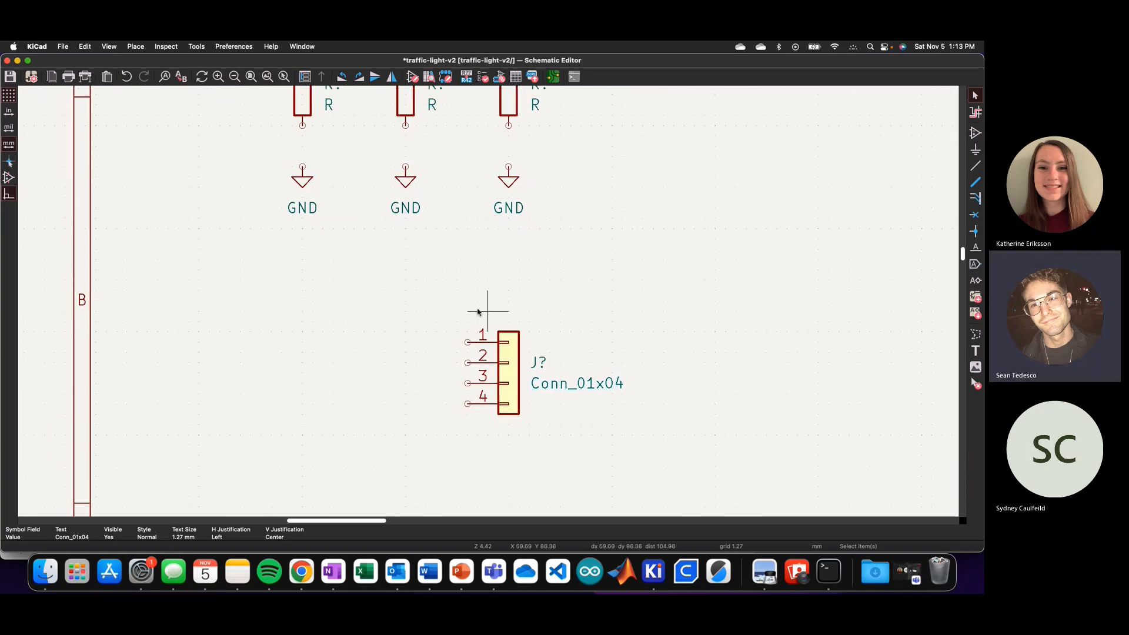
- Filter the symbol library for "mounting" and choose the MountingHole symbol from the Mechanical library for placement
scroll(455, 290, "down", 1)
scroll(488, 304, "down", 2)
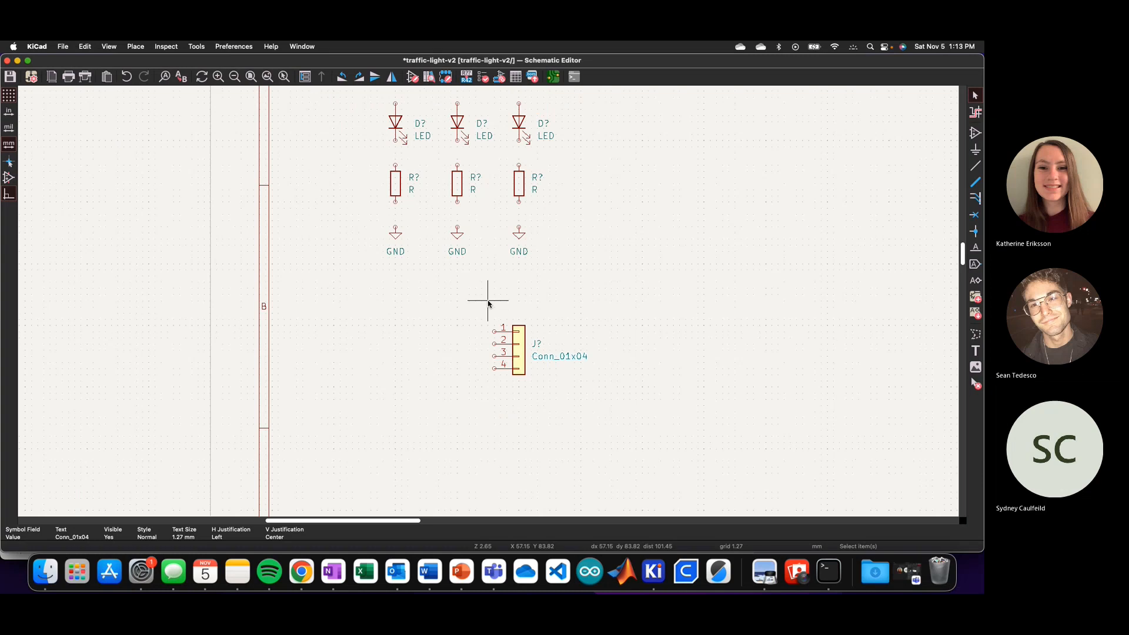
scroll(488, 303, "up", 1)
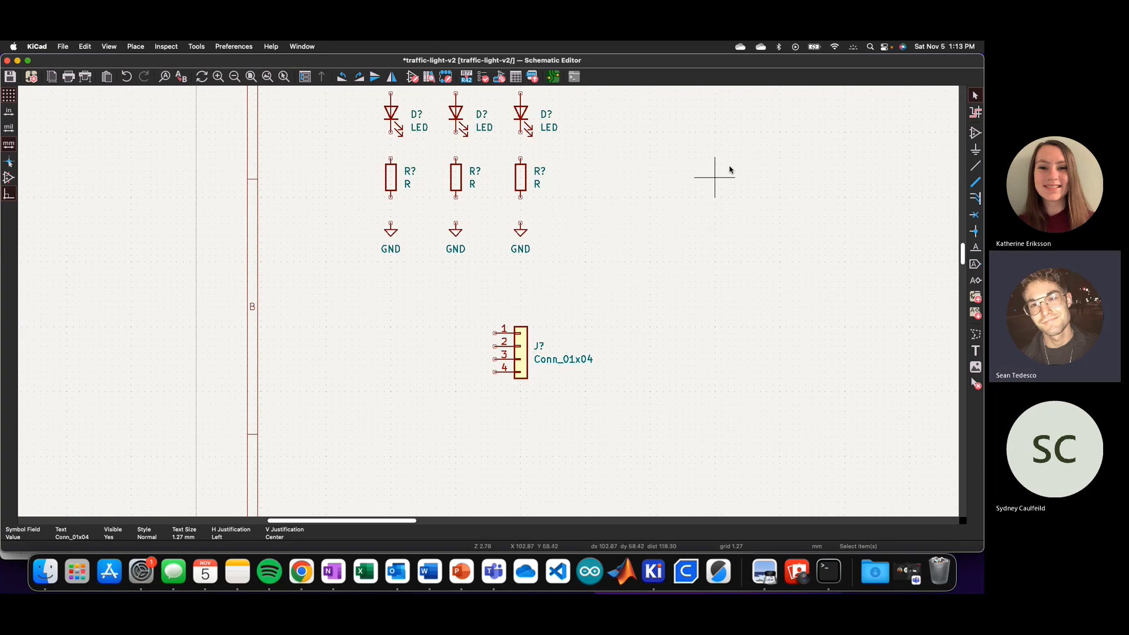
left_click(975, 133)
left_click(957, 135)
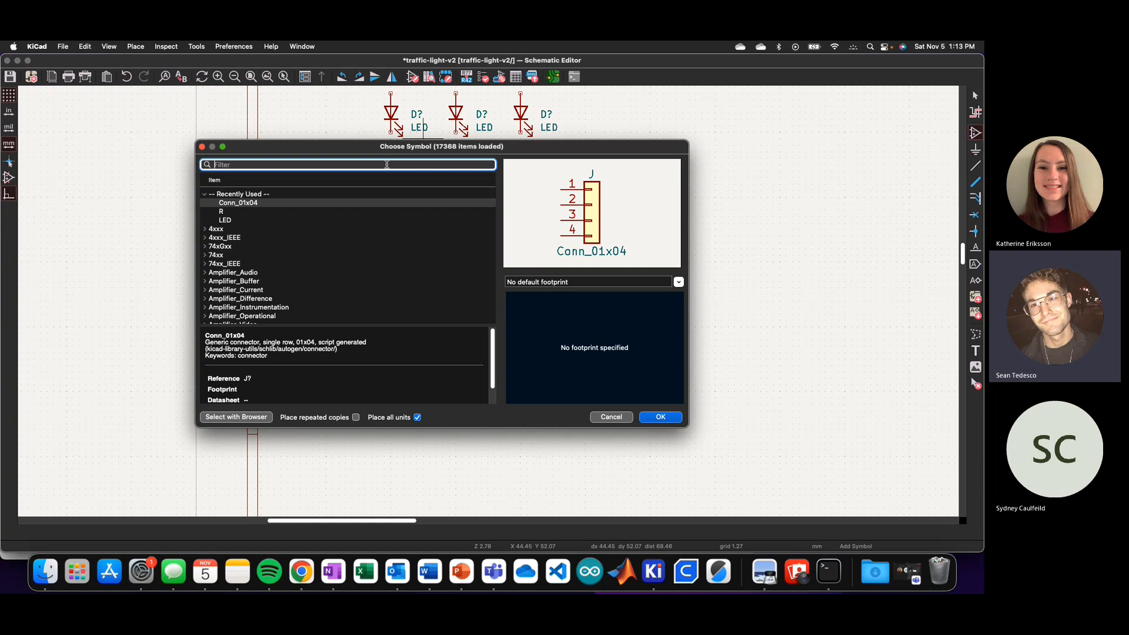
type("mounting")
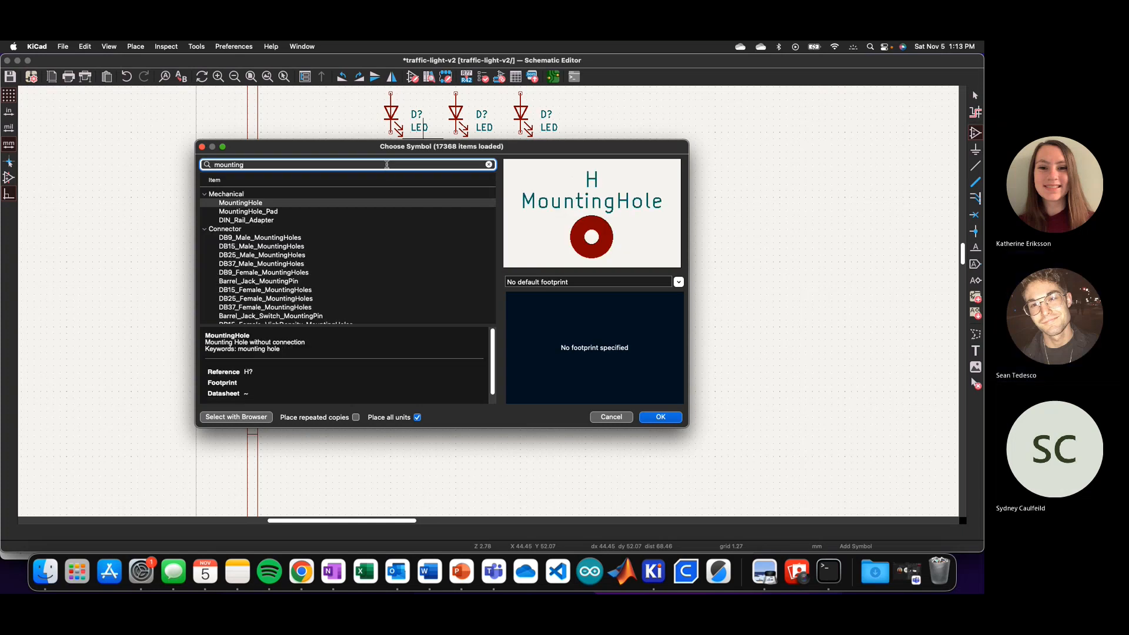
left_click(256, 203)
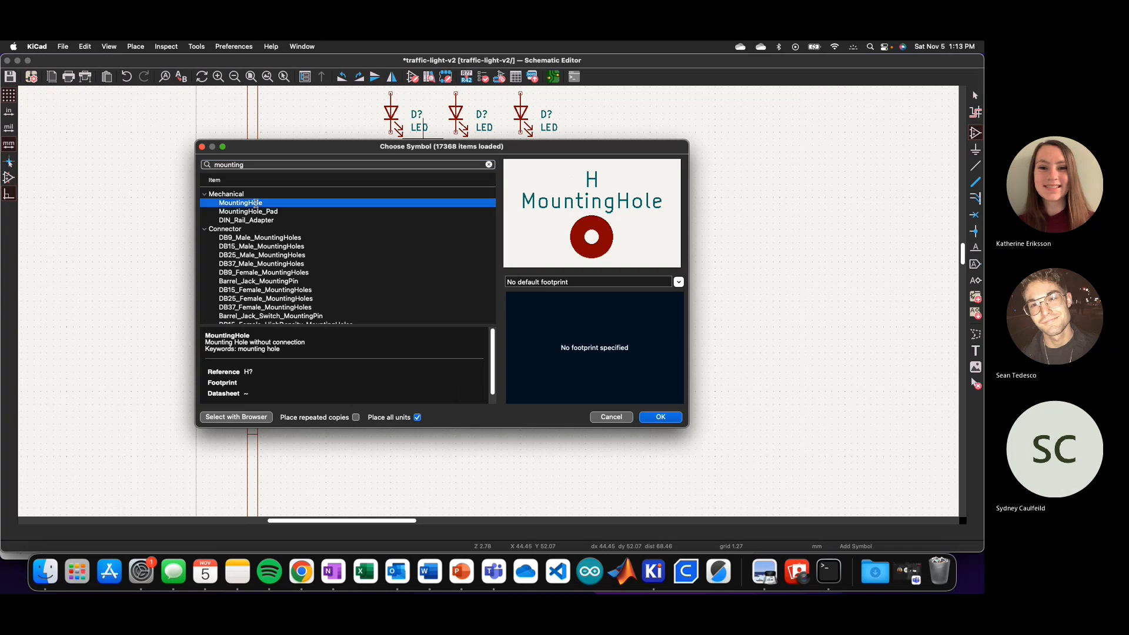
left_click(676, 419)
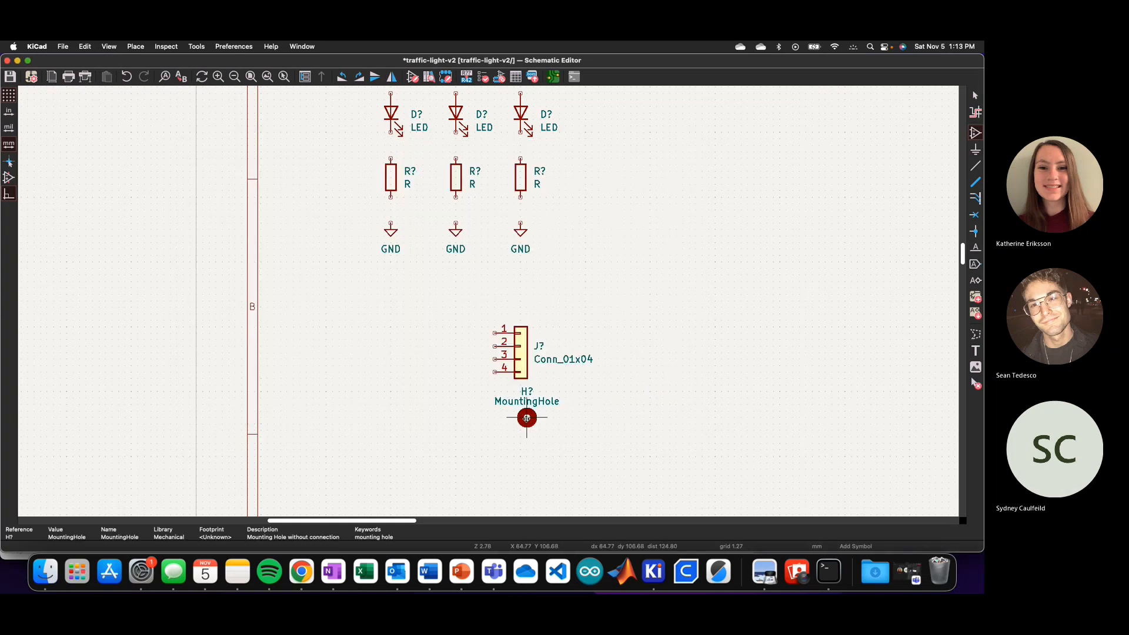
- Rotate the MountingHole symbol once, place it in the free area below and left of the Conn_01x04 connector, and end symbol placement
key("r")
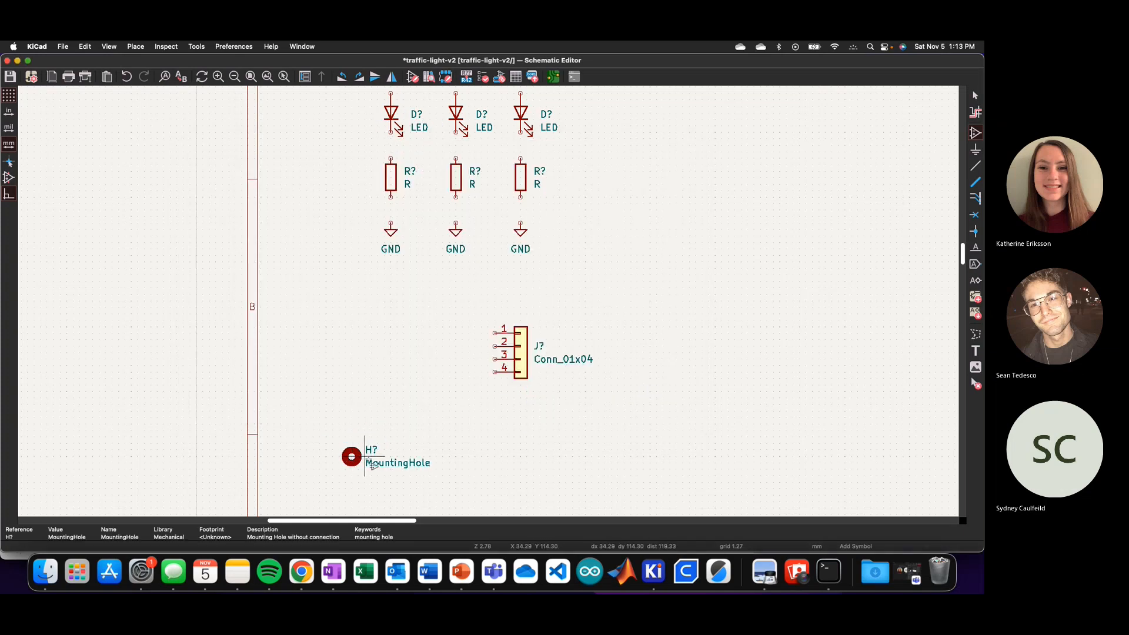
left_click(372, 464)
key("Escape")
- Duplicate the mounting hole three times, placing one copy beside the original and two beneath to form a two-by-two group
key("super+d")
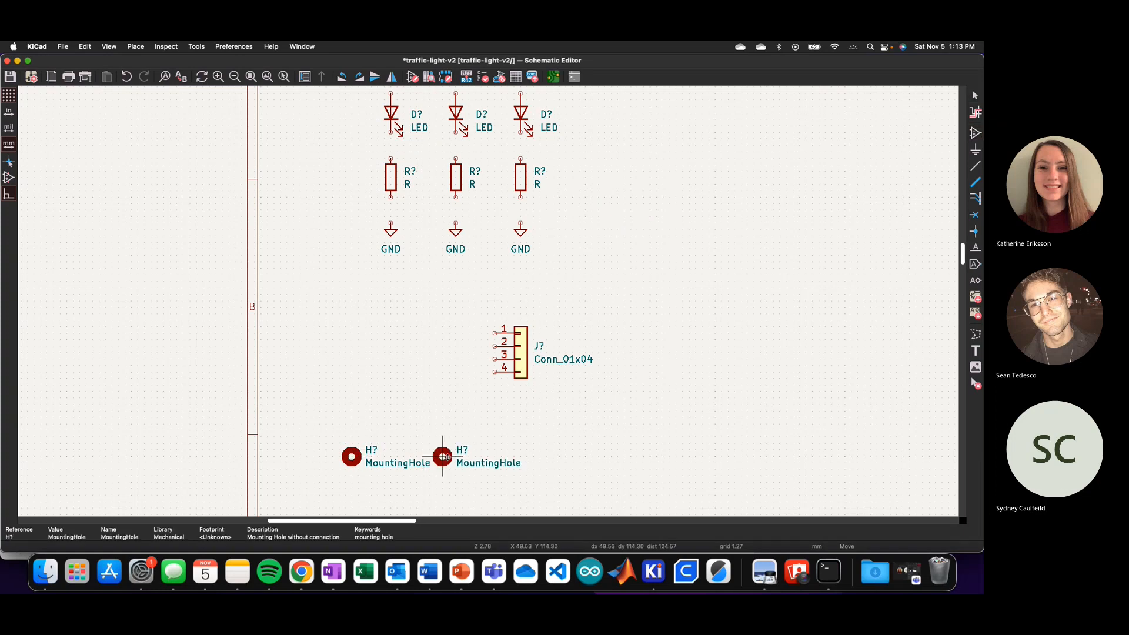
left_click(456, 450)
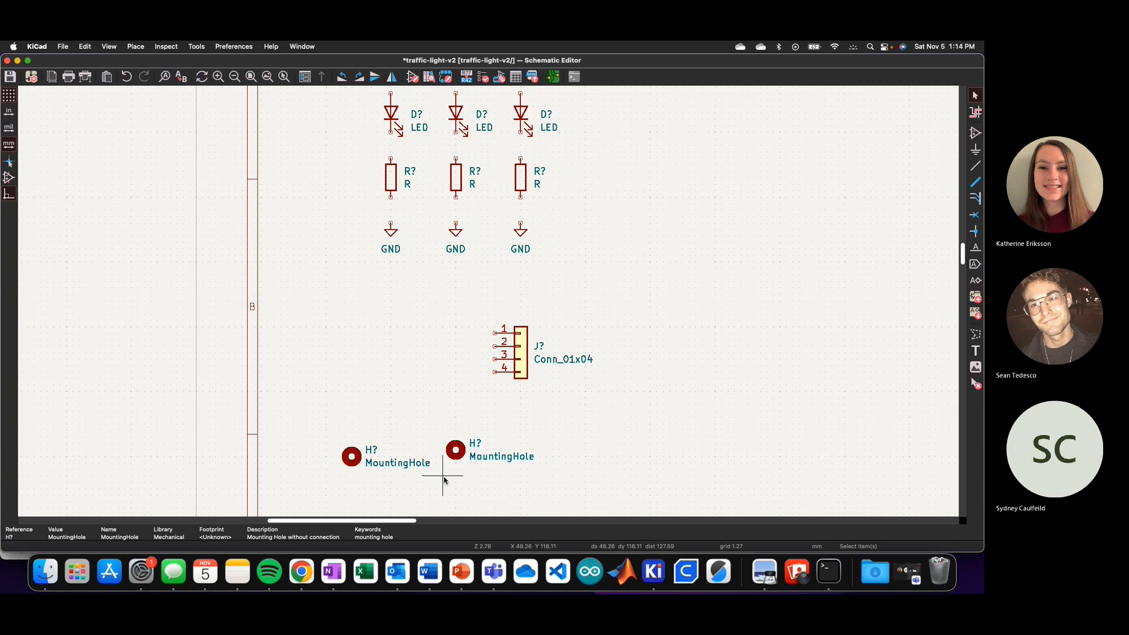
scroll(443, 478, "down", 3)
scroll(488, 300, "up", 1)
scroll(488, 301, "up", 2)
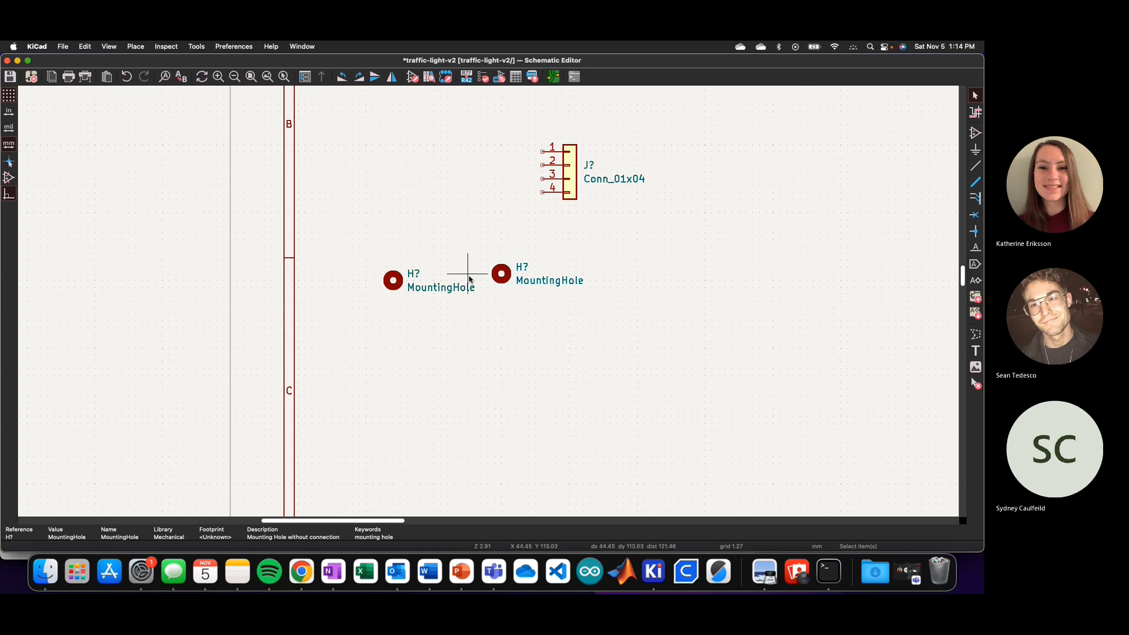
key("super+d")
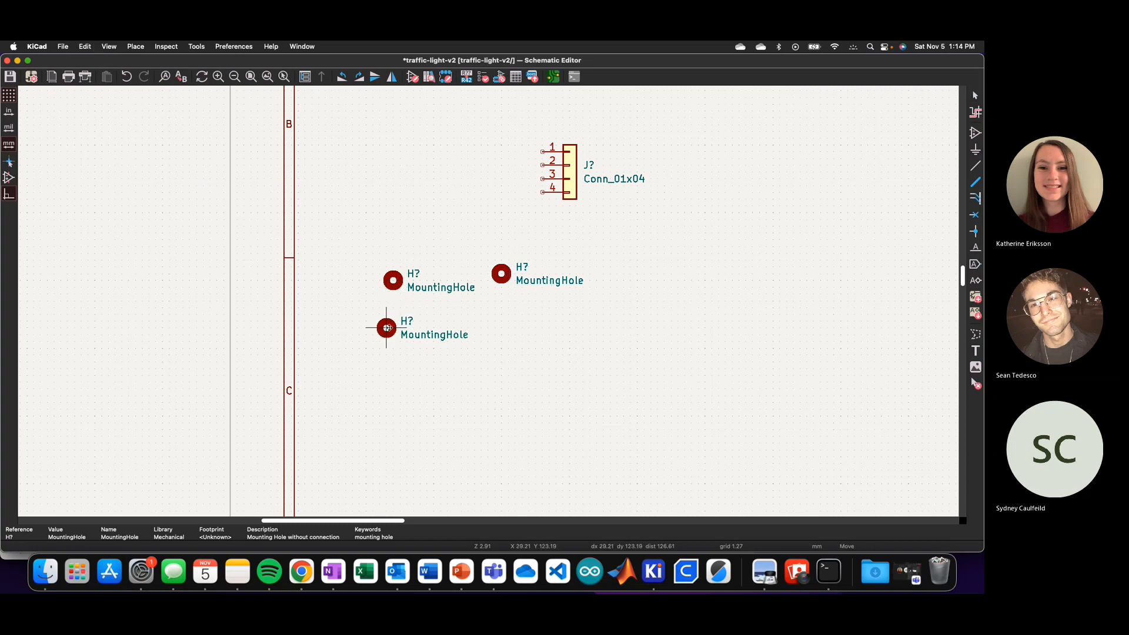
left_click(393, 347)
key("super+d")
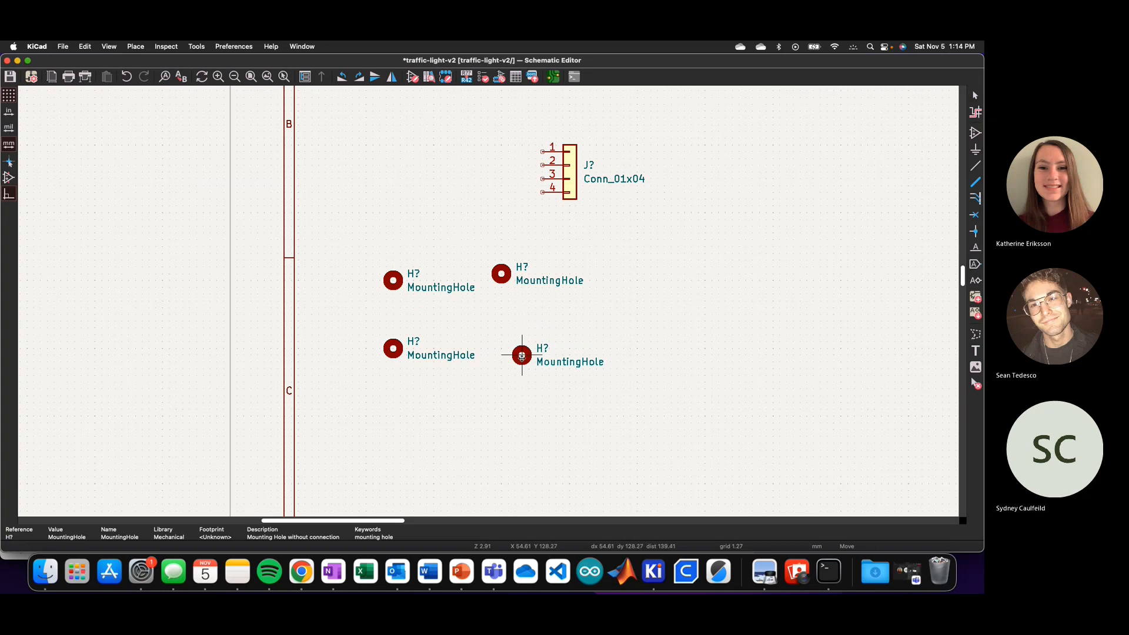
left_click(509, 348)
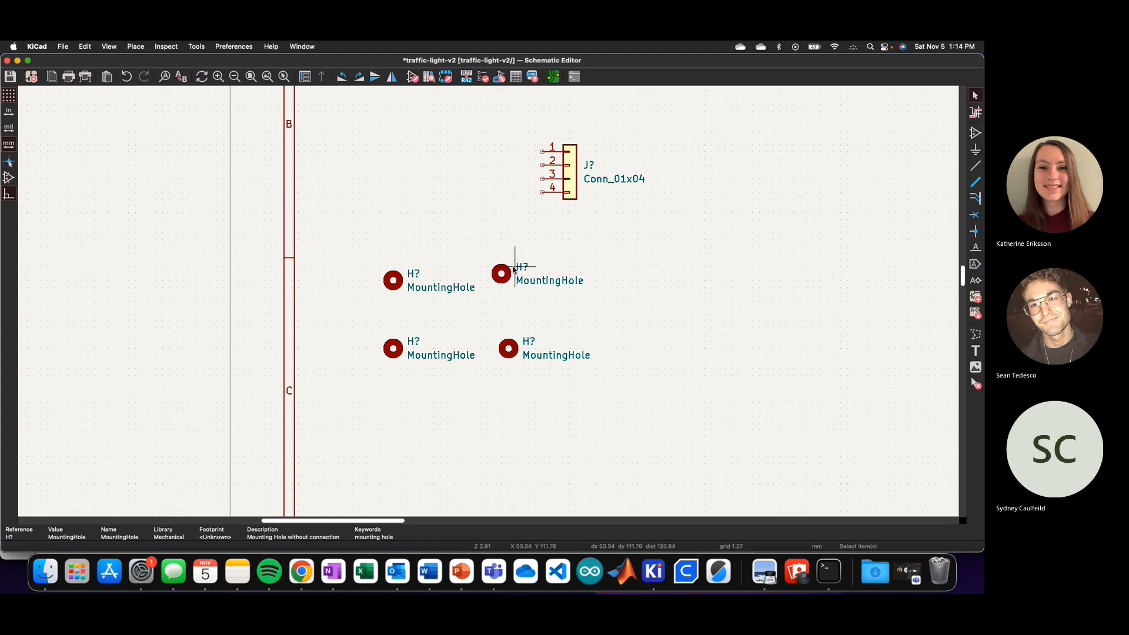